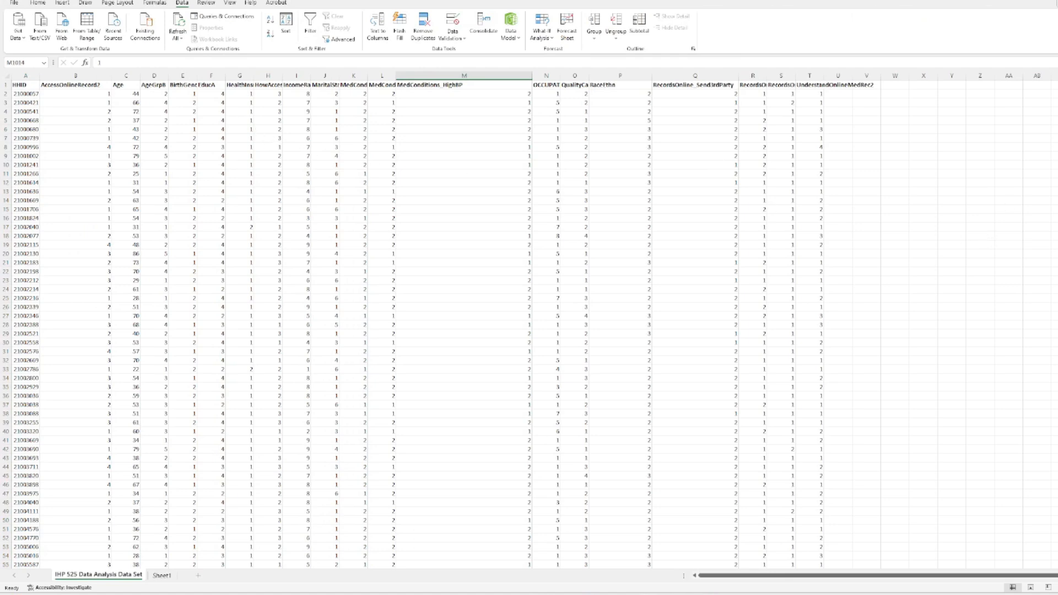
Examine the data set from the variable headers down to the last record, including the header row and the Age column
scroll(443, 320, down, 1)
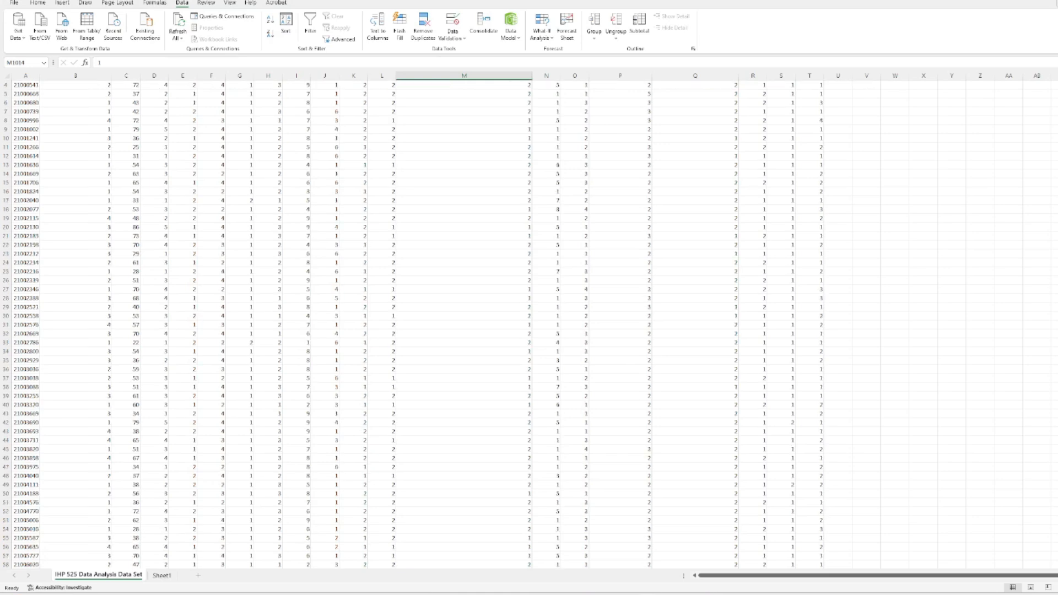
scroll(529, 319, down, 20)
scroll(529, 320, down, 20)
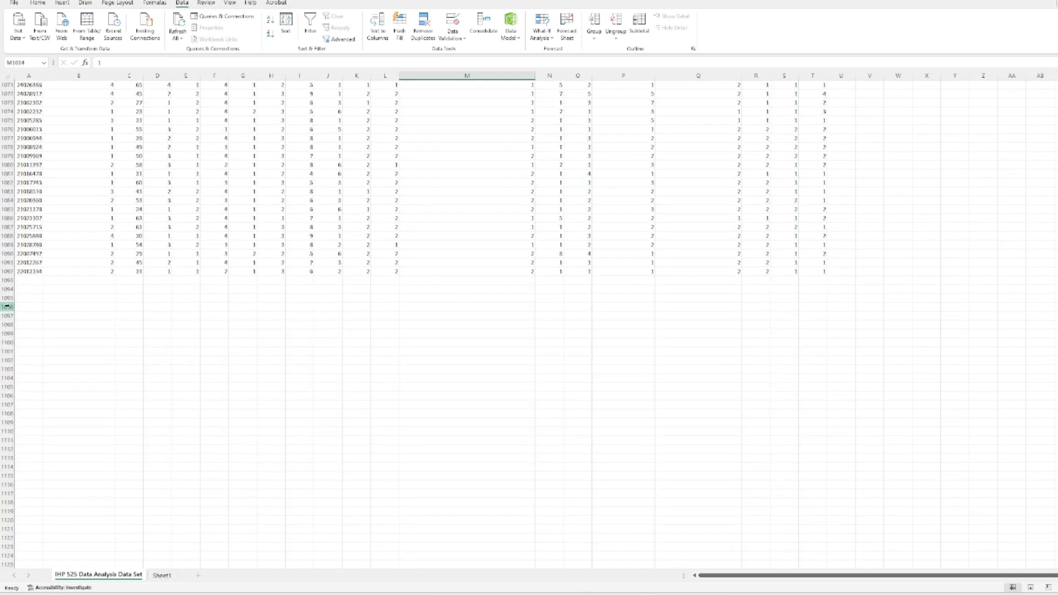
scroll(8, 312, up, 2)
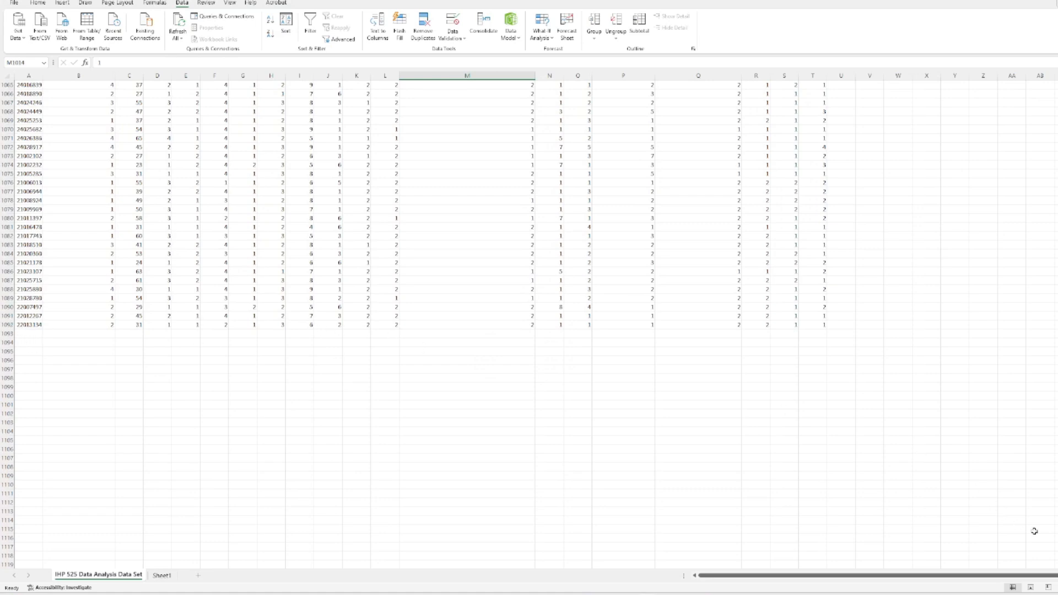
drag(1057, 546, 1057, 83)
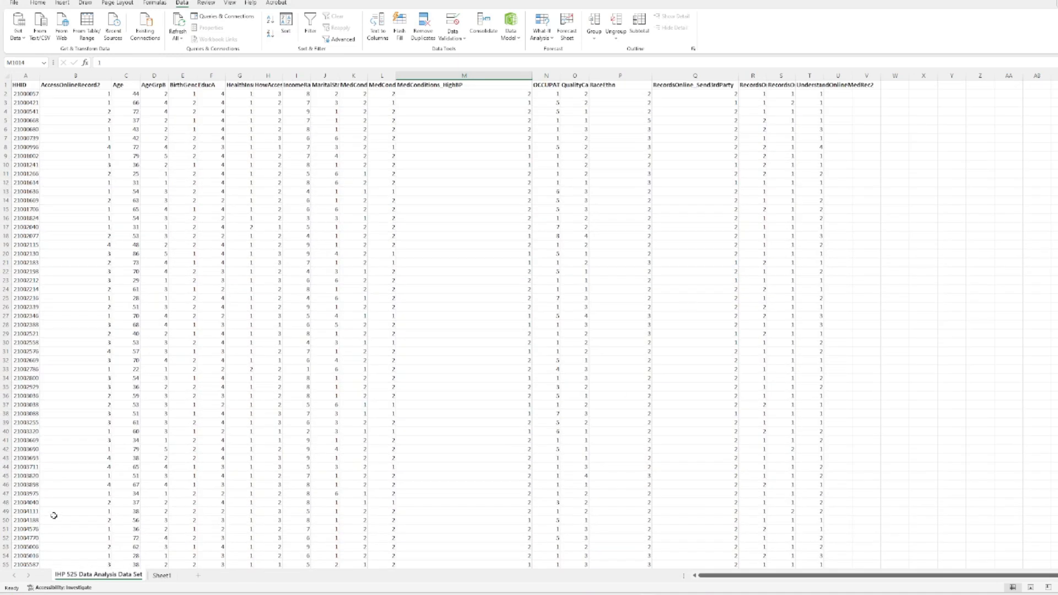
click(5, 85)
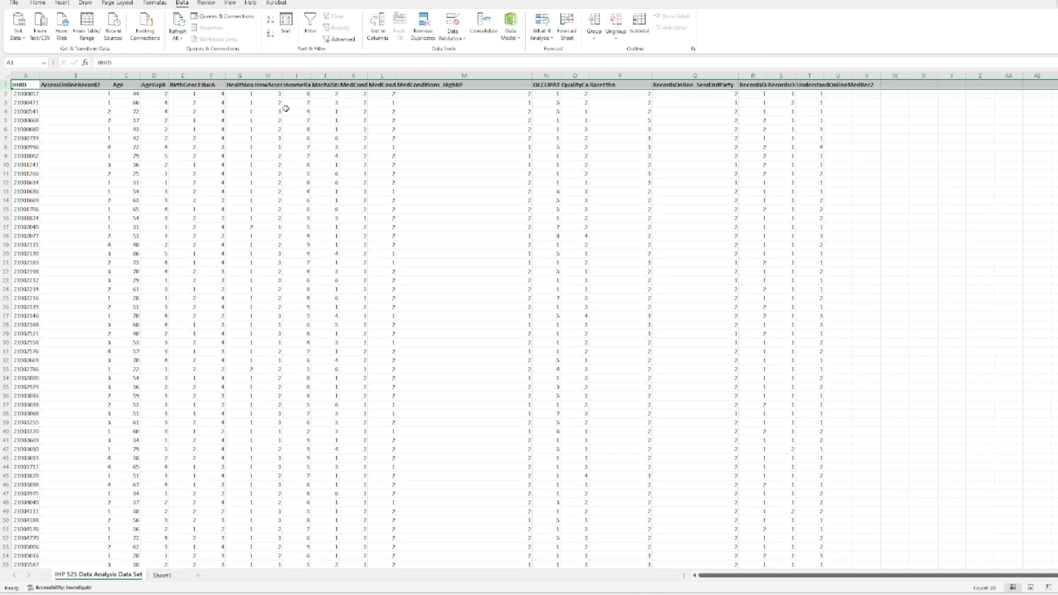
click(271, 137)
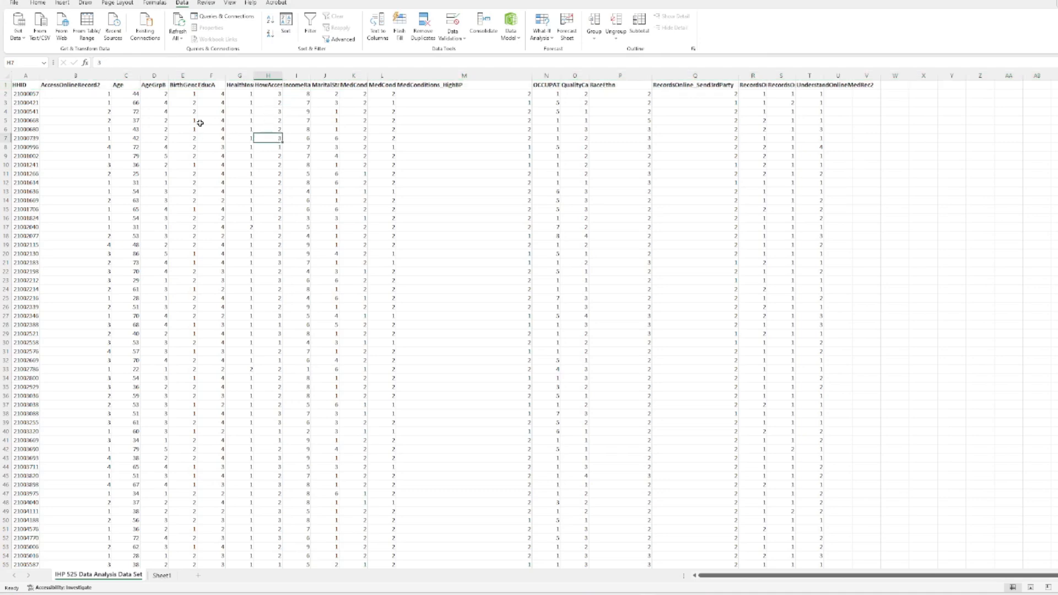
click(131, 73)
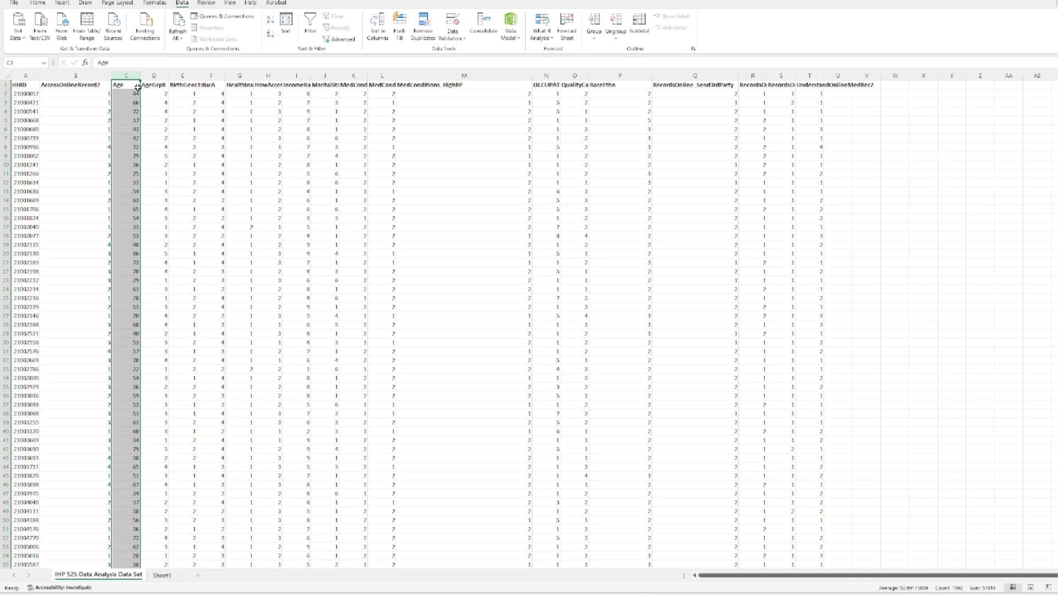
click(855, 78)
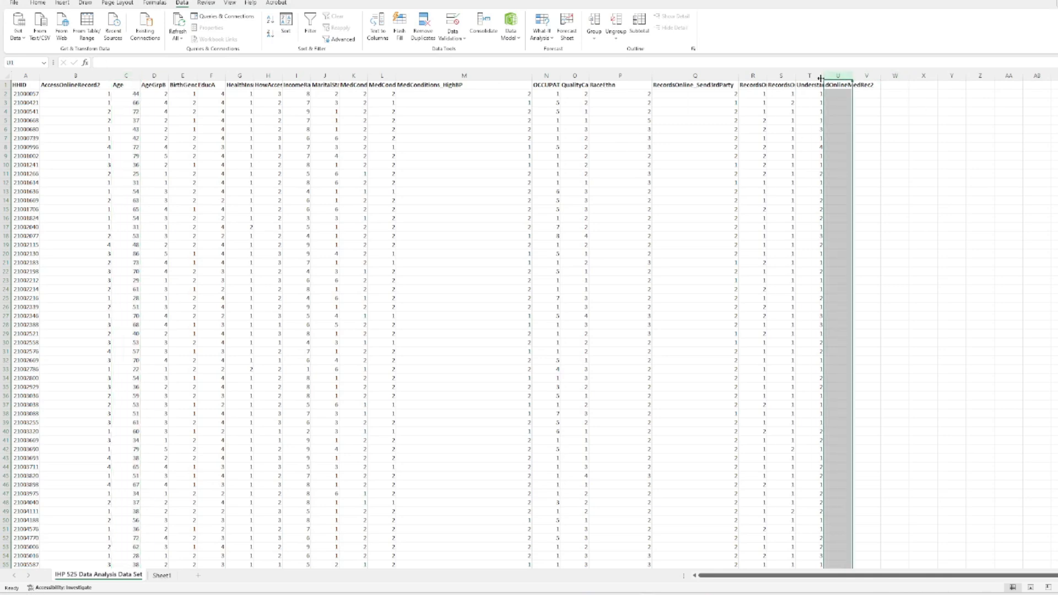
Widen column R and autofit columns I through M so the income, marital status and medical condition headers are readable
drag(766, 74, 799, 74)
click(814, 76)
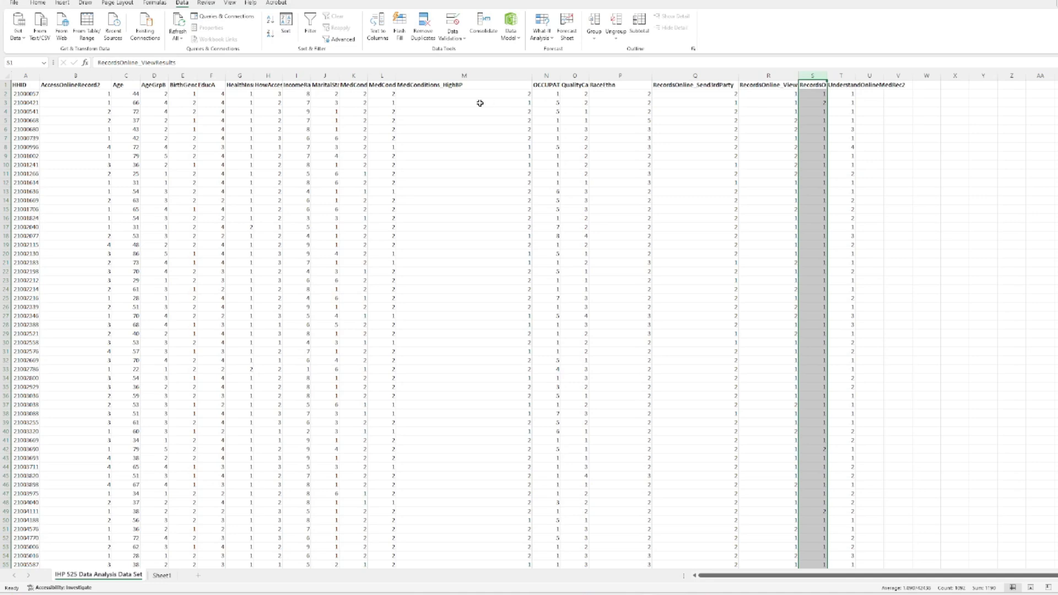
drag(403, 126, 404, 121)
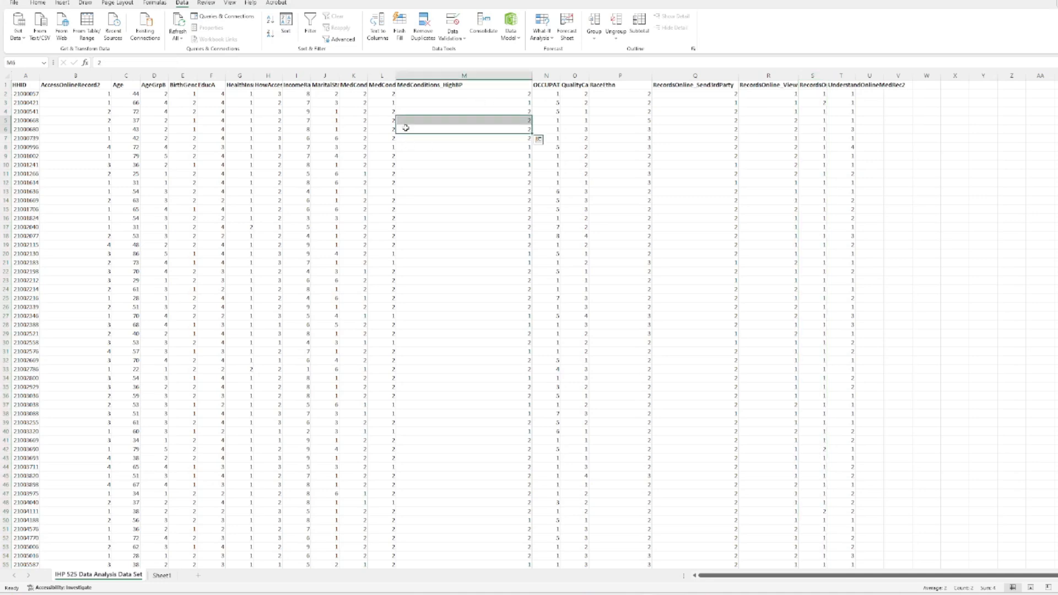
drag(307, 75, 397, 76)
double_click(396, 75)
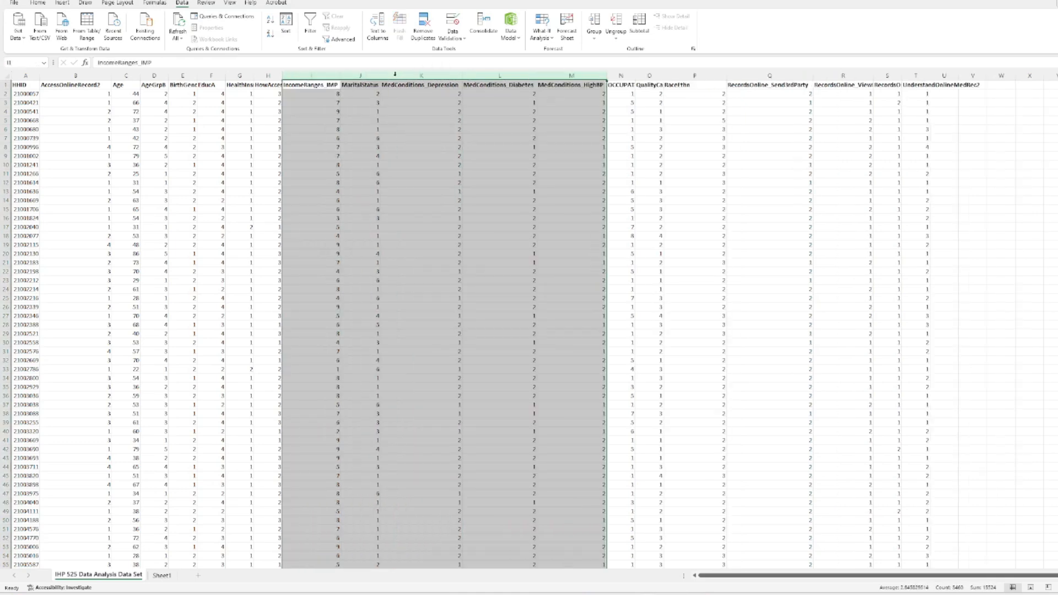
click(456, 113)
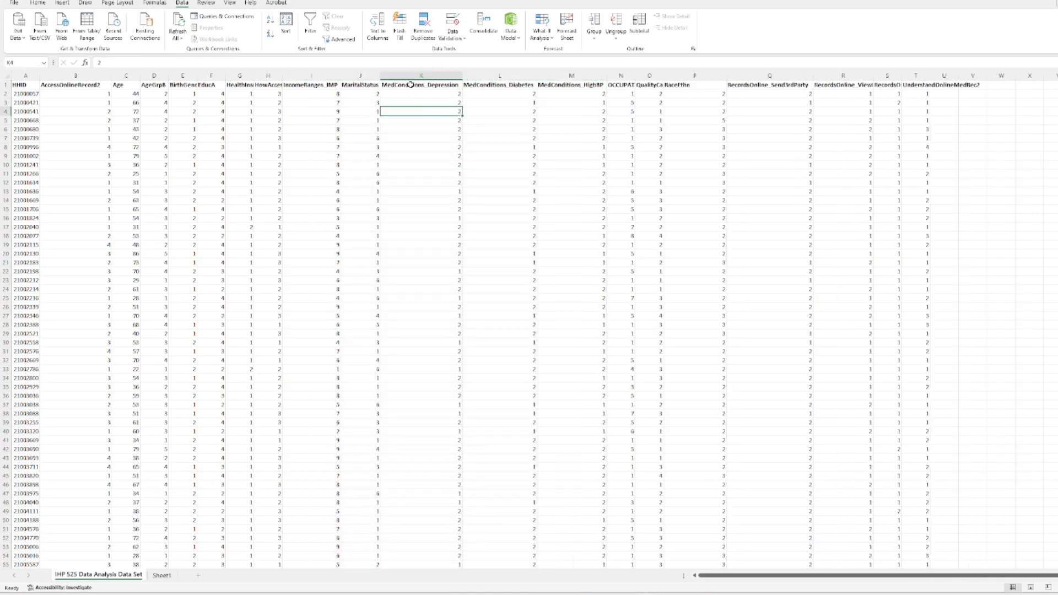
Inspect the header names of the depression, diabetes and high blood pressure condition columns
click(447, 85)
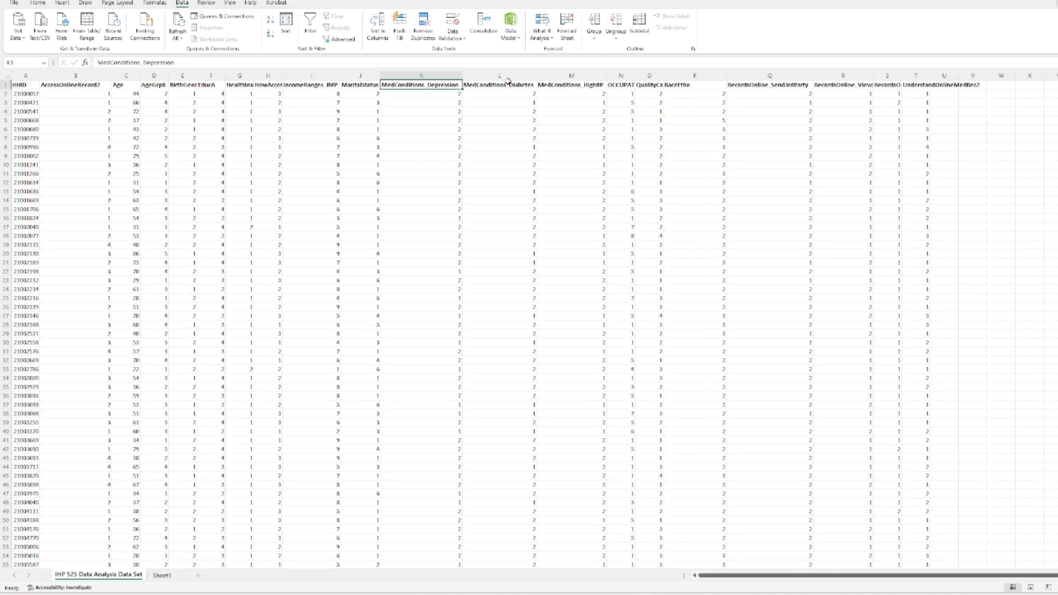
click(508, 84)
click(586, 88)
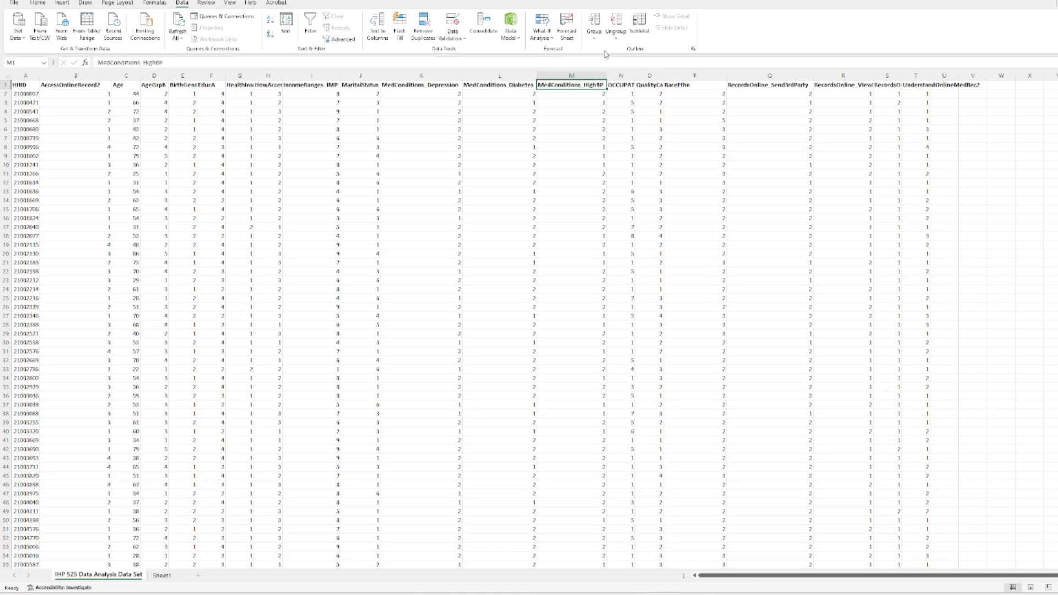
Add filters to the header row and filter MedConditions_Depression to show only records with the value 1
click(446, 88)
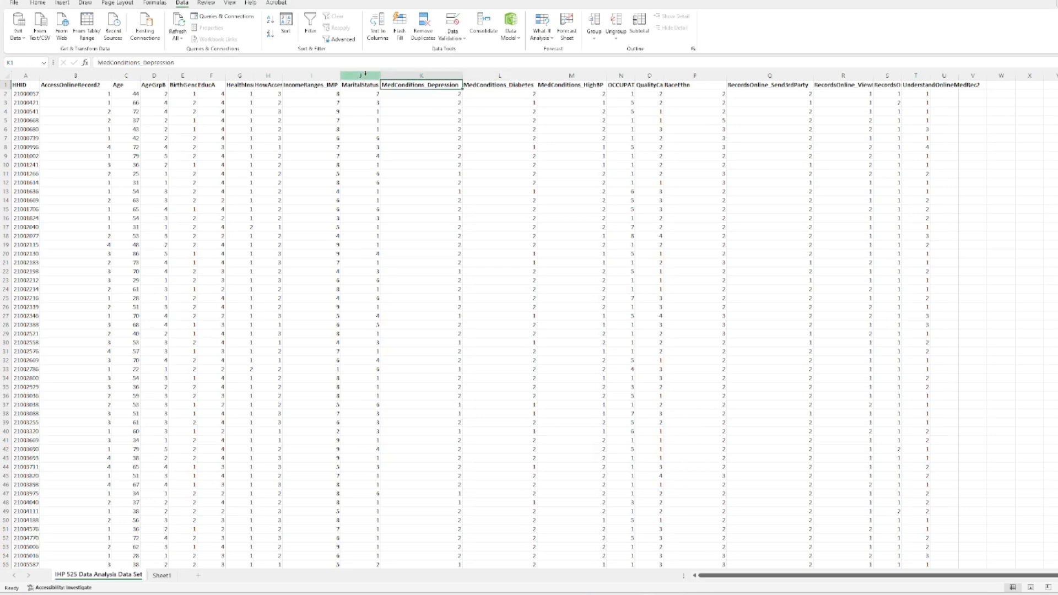
click(310, 25)
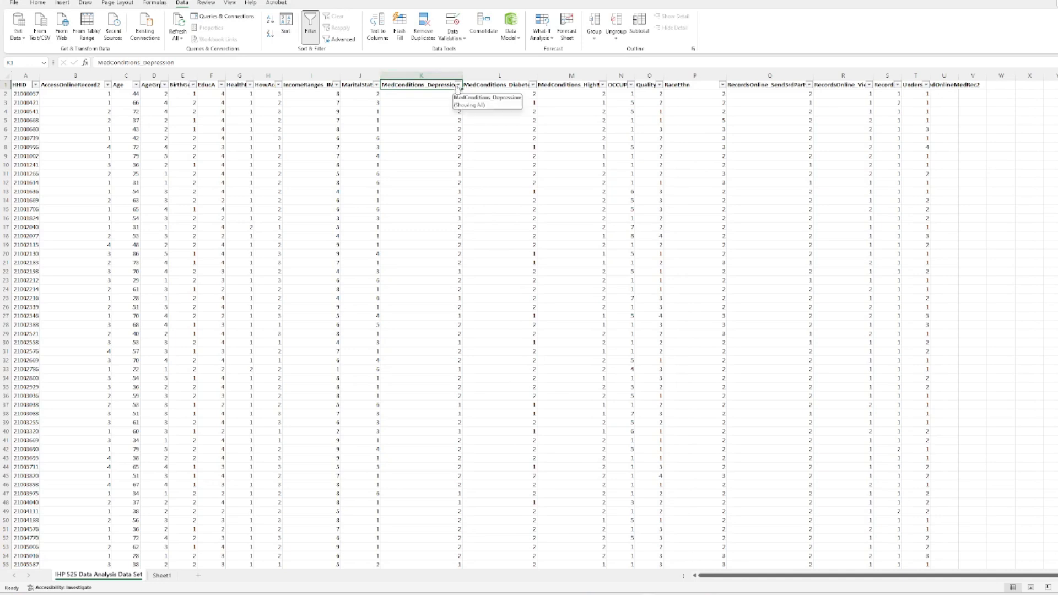
click(458, 86)
click(365, 202)
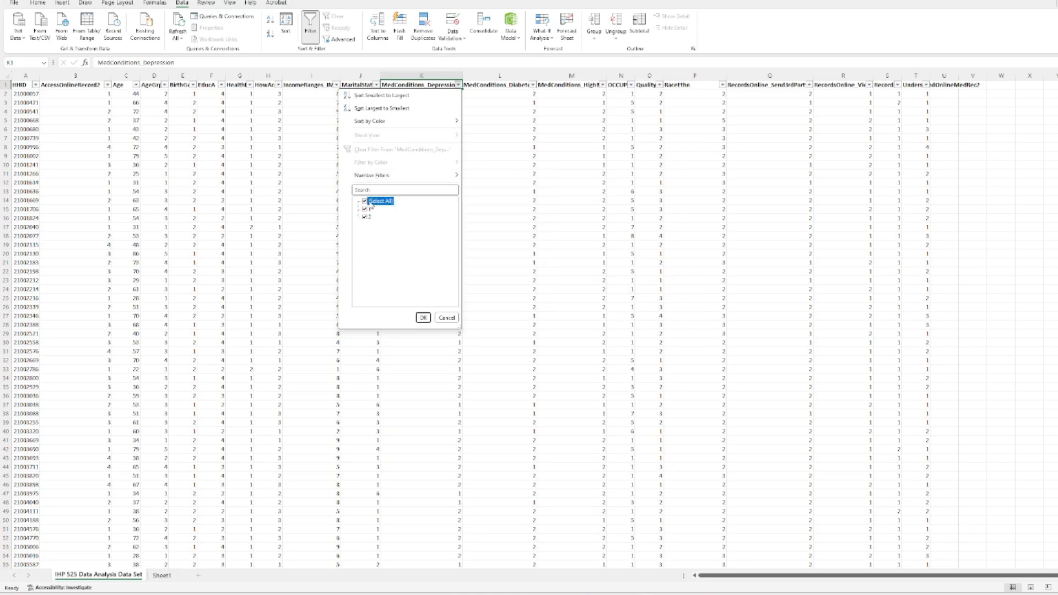
click(369, 211)
click(423, 318)
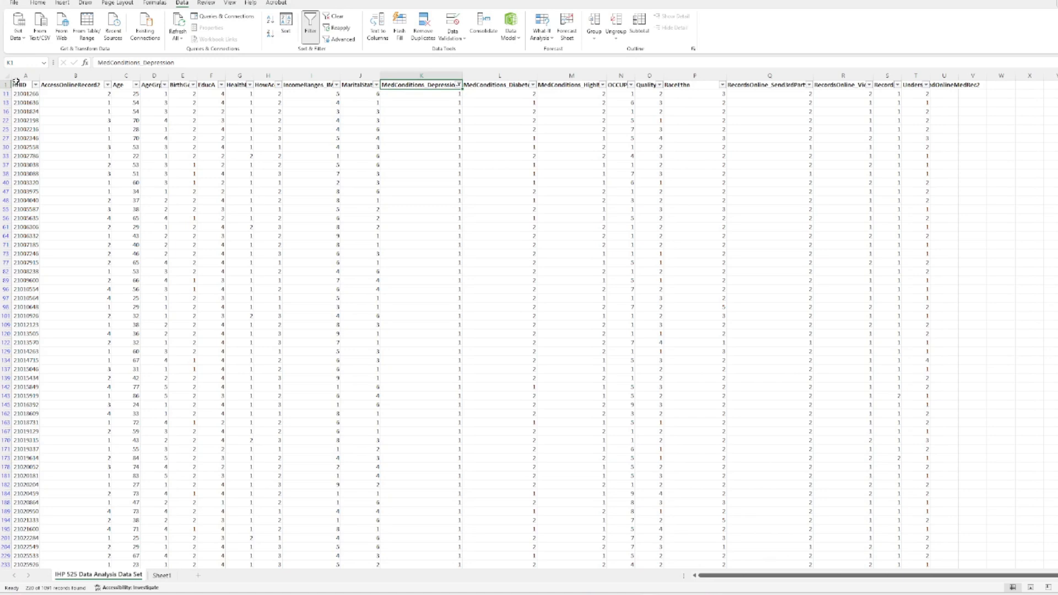
Copy the filtered records with their headers, columns A through T, and paste them into a new blank workbook
drag(17, 84, 740, 540)
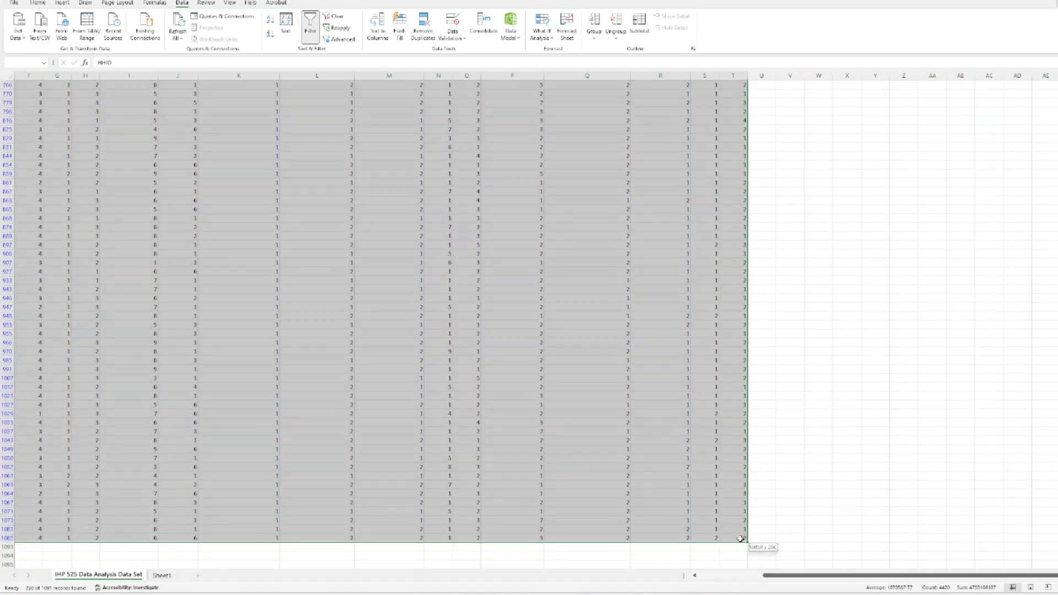
key(ctrl+c)
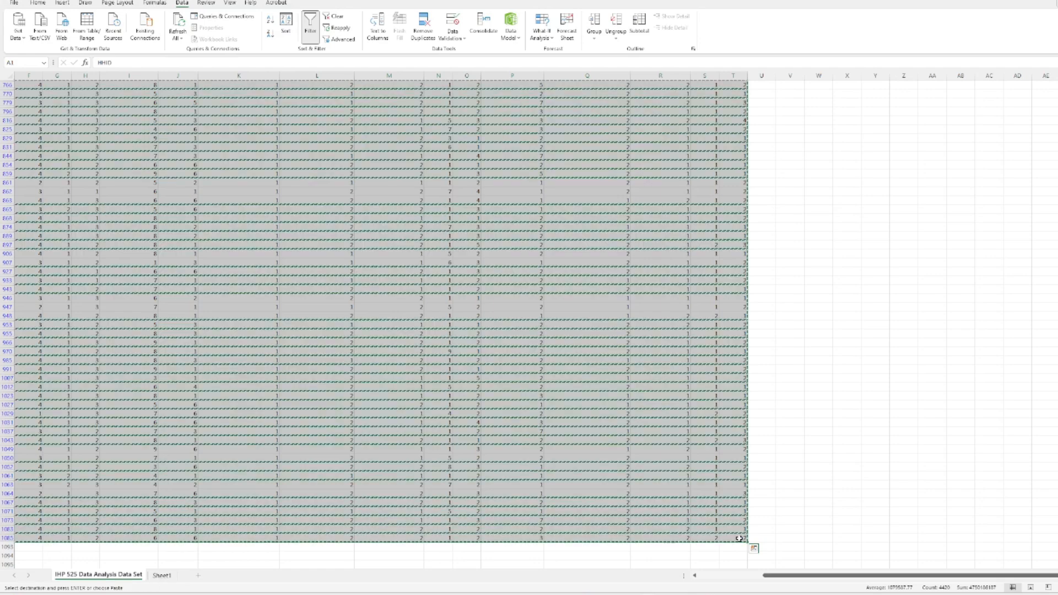
right_click(545, 213)
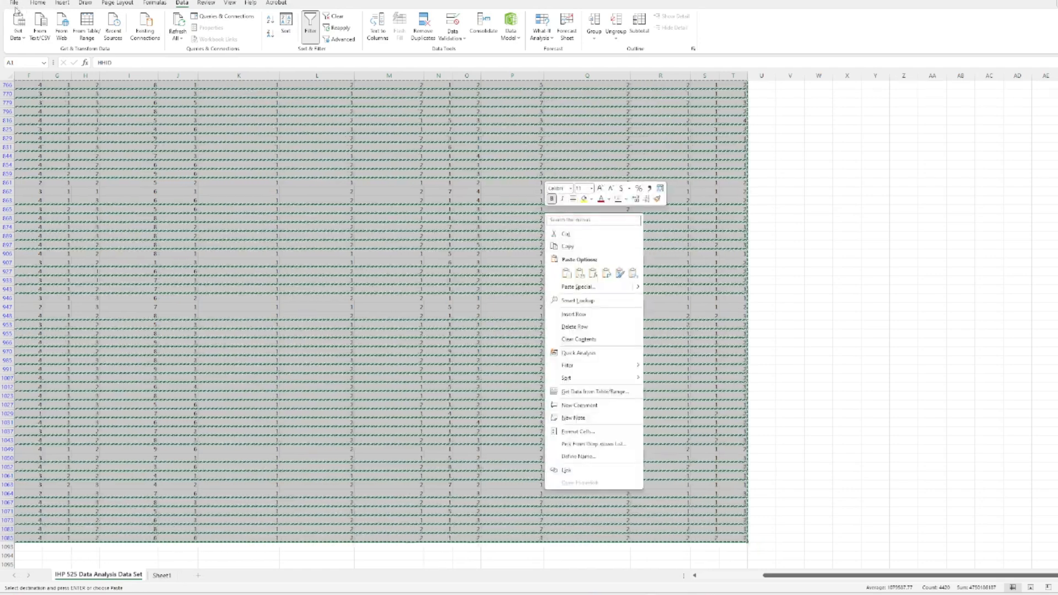
click(14, 3)
click(119, 72)
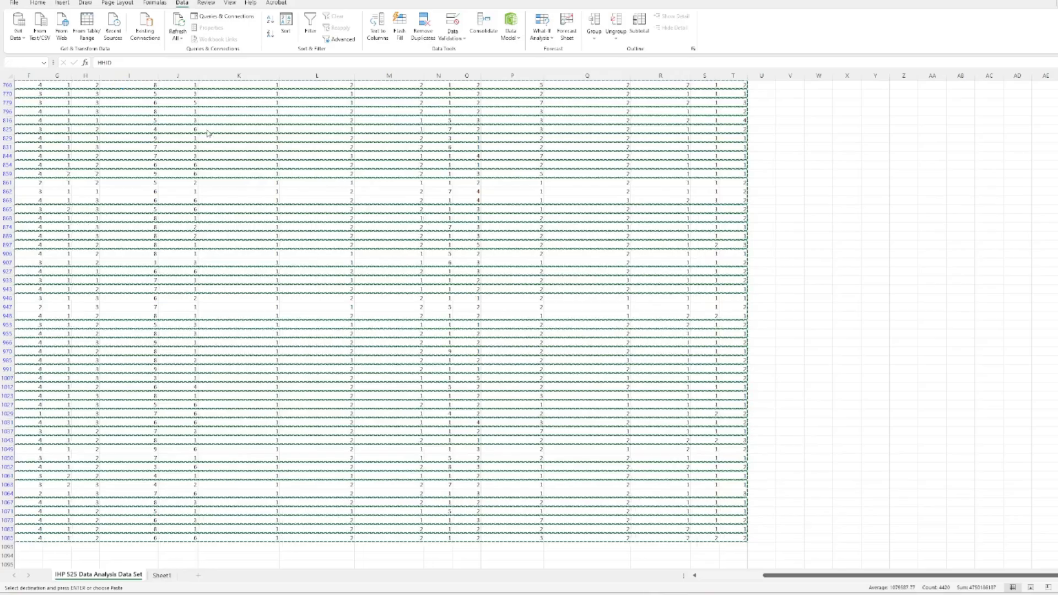
key(ctrl+v)
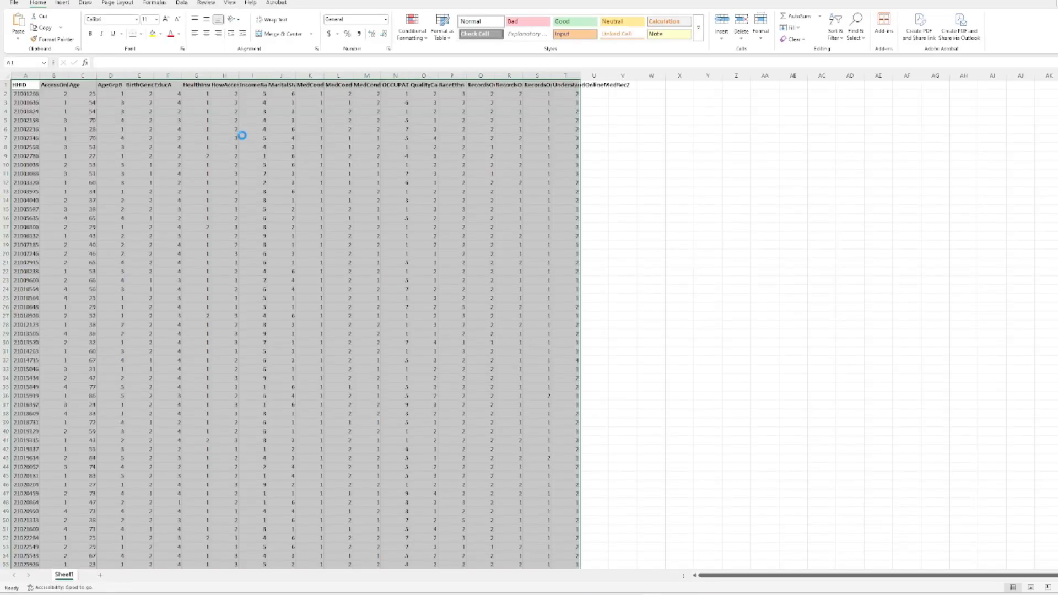
Check the MedConditions_Depression column of the pasted records in the new workbook
click(645, 192)
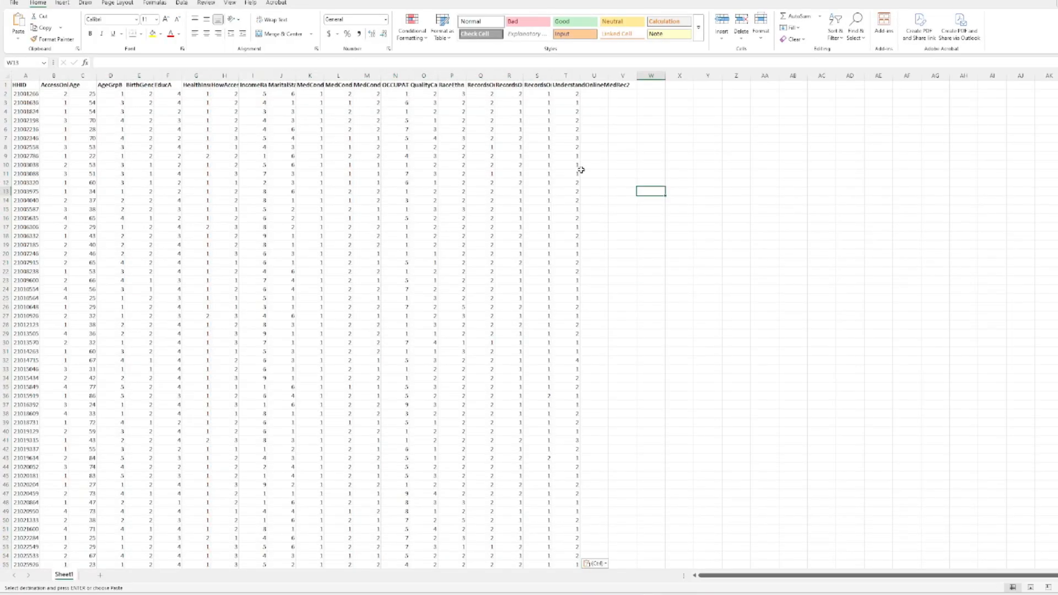
click(310, 75)
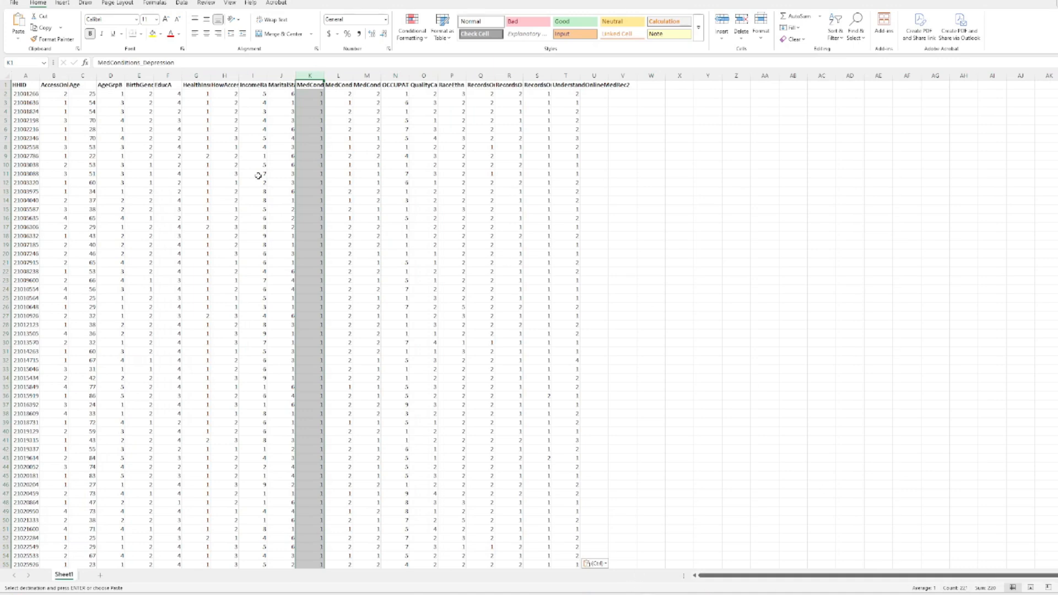
click(308, 86)
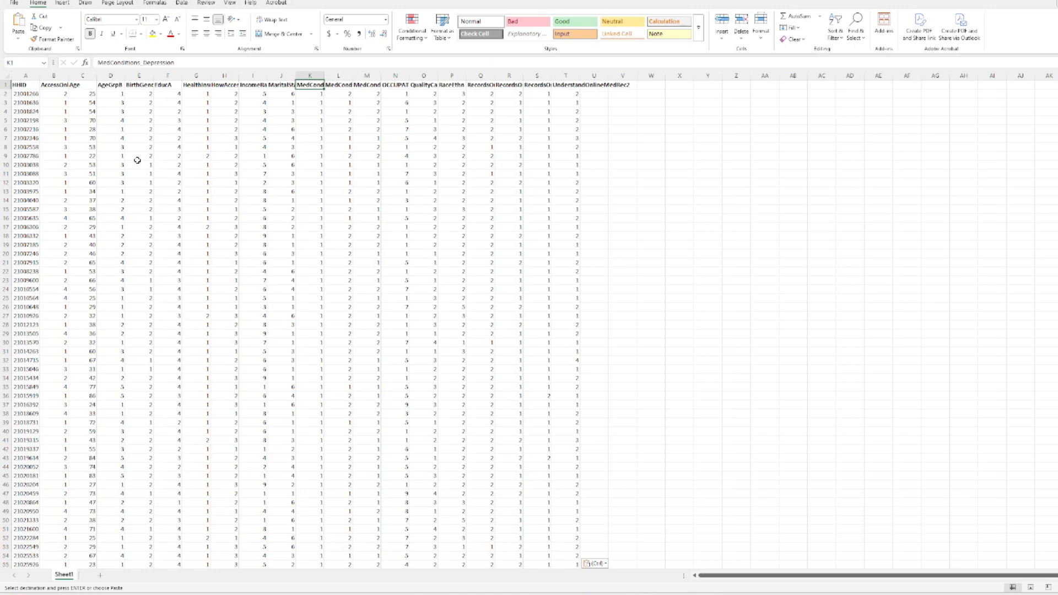
click(15, 3)
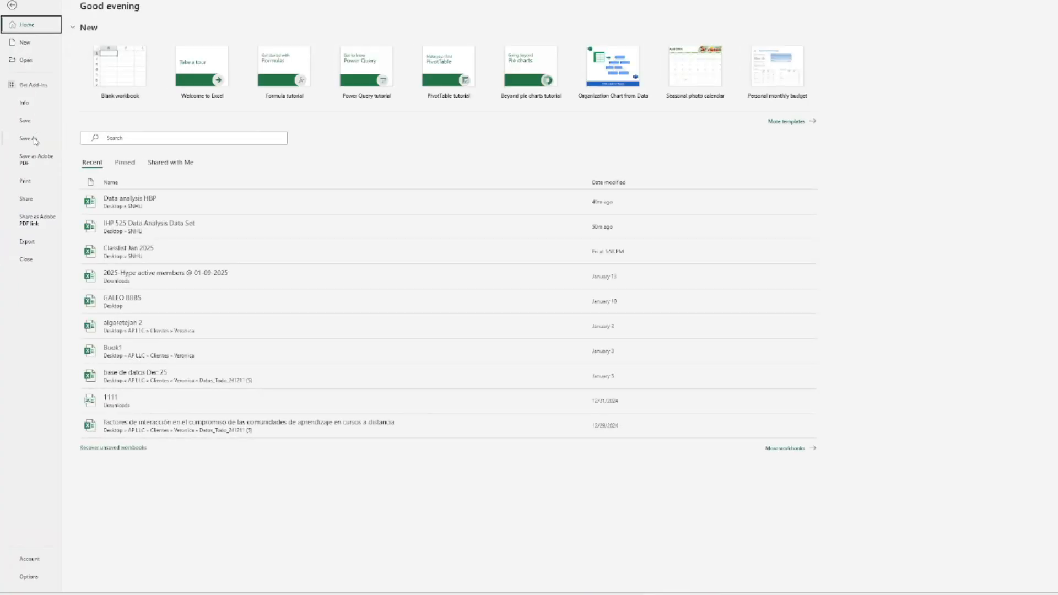
click(27, 138)
click(112, 167)
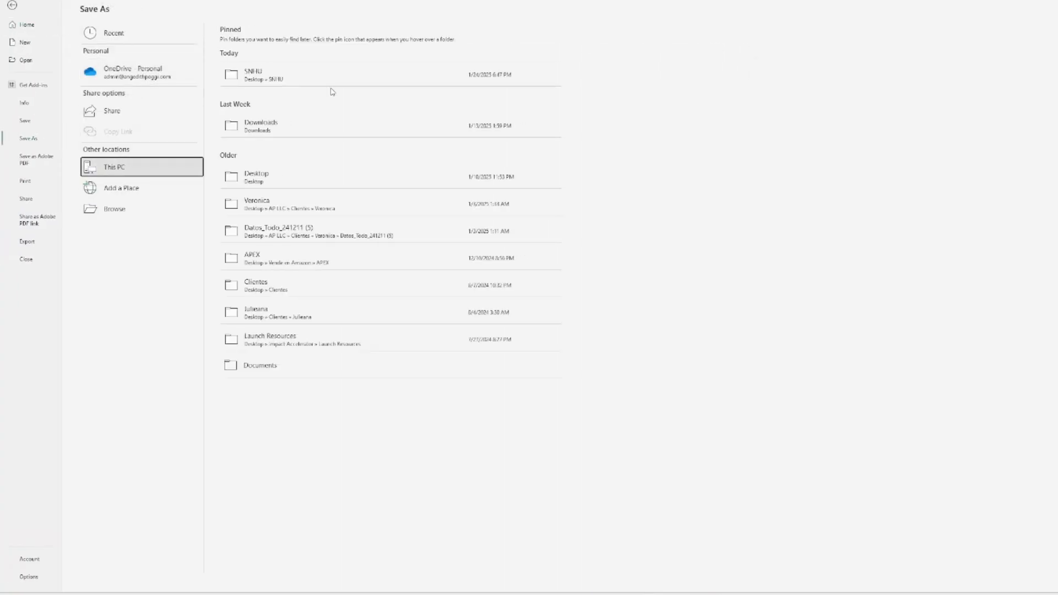
click(308, 69)
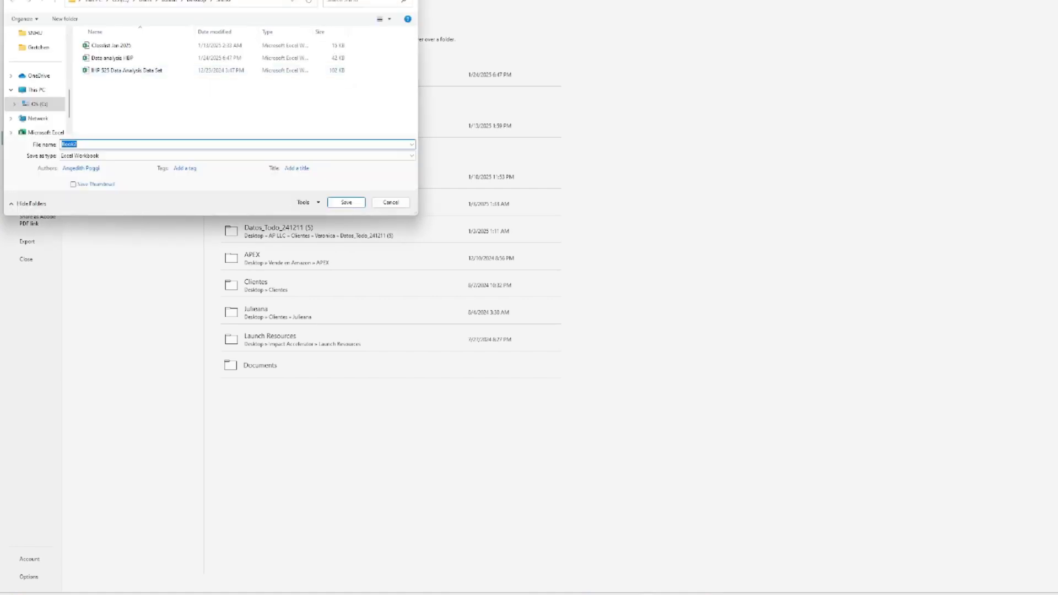
mouse_move(637, 590)
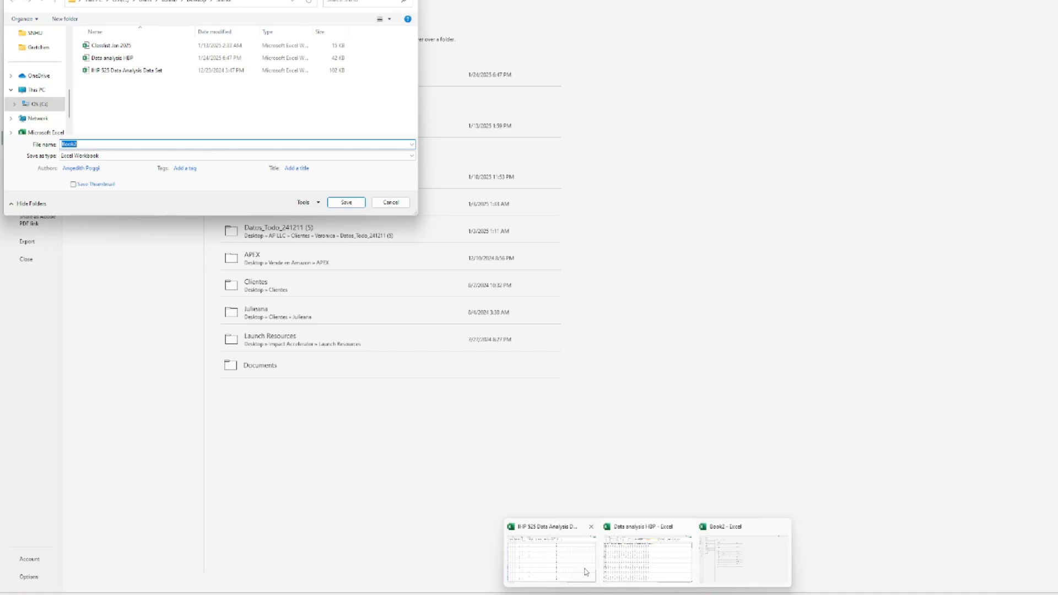
mouse_move(605, 573)
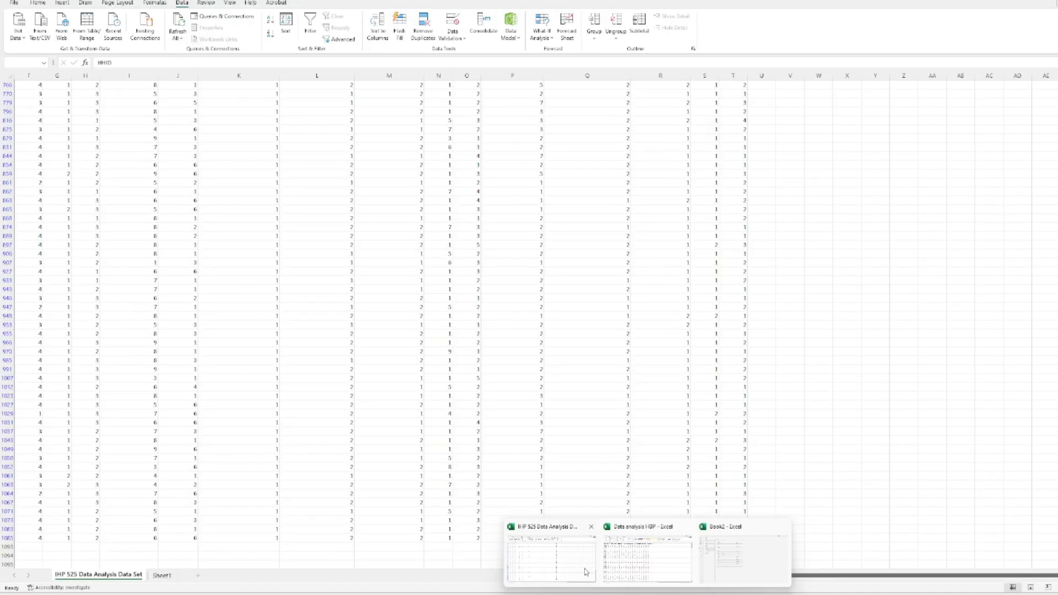
click(637, 572)
click(391, 202)
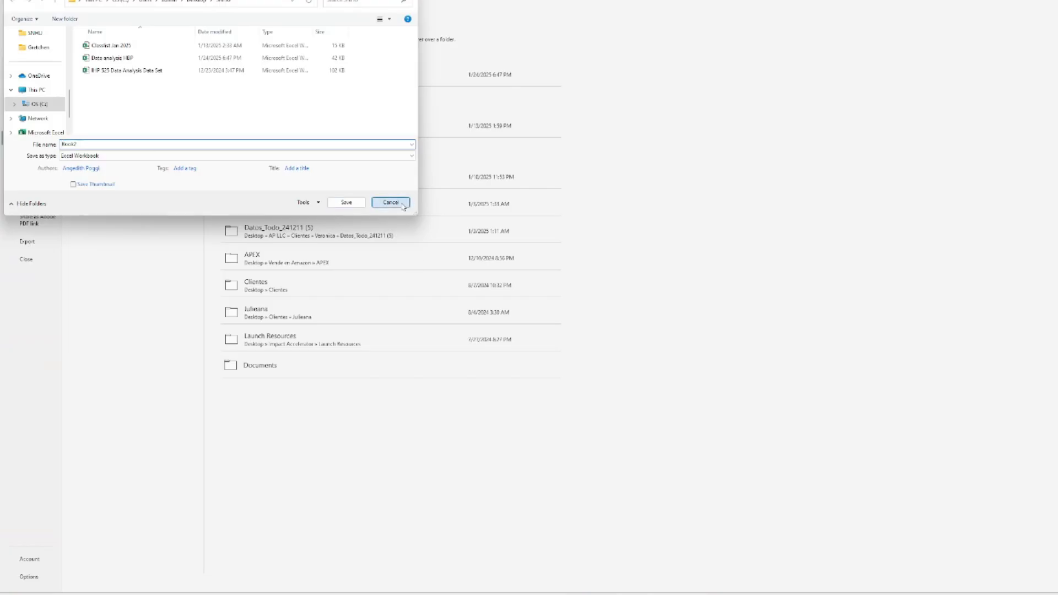
click(12, 6)
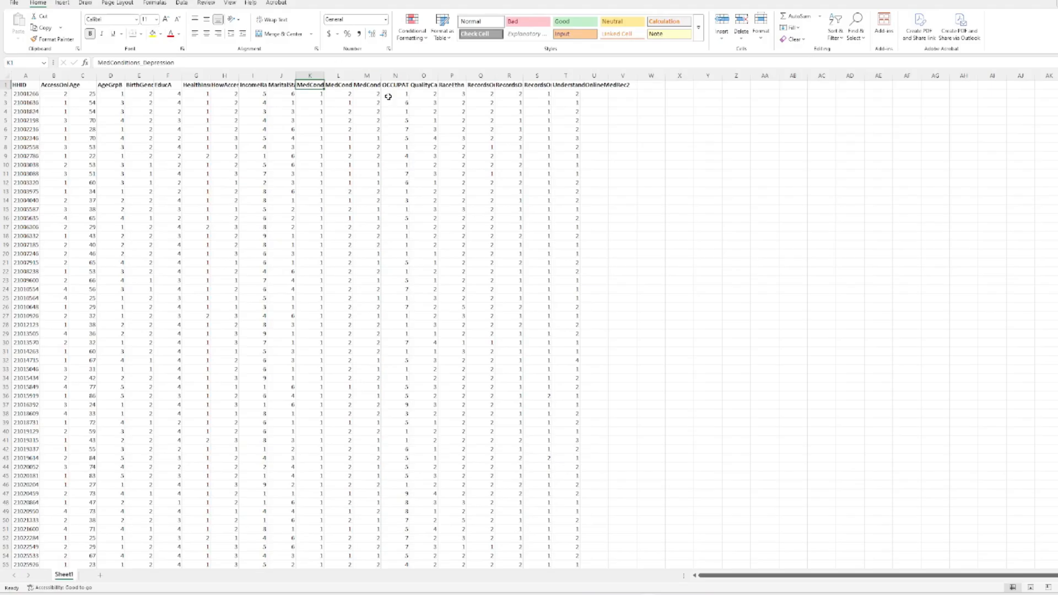
Widen the MedConditions_HighBP and MedConditions_Depression columns in the new workbook
drag(380, 79, 444, 78)
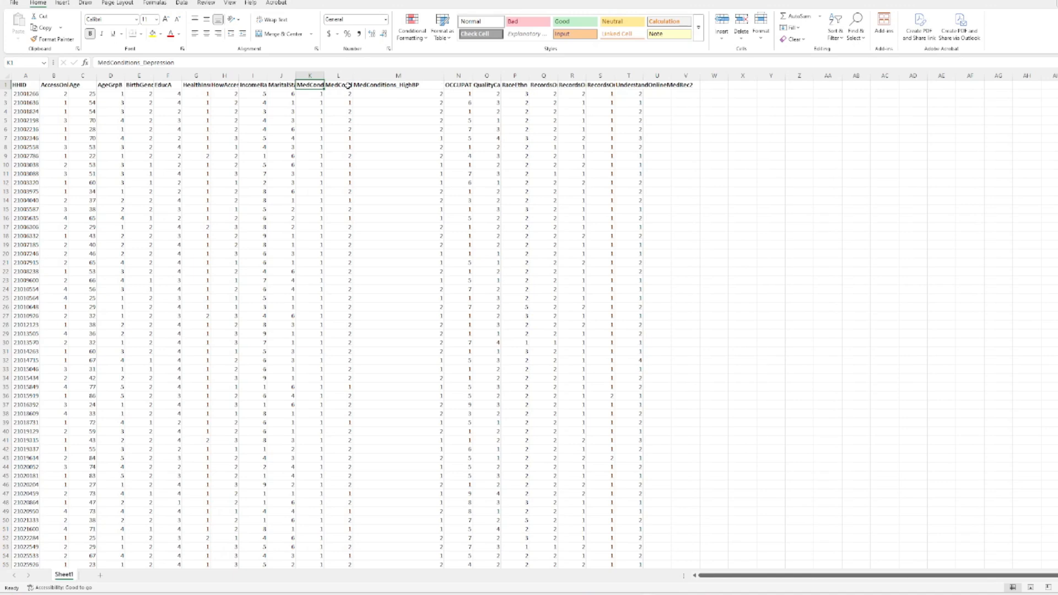
drag(324, 78, 351, 78)
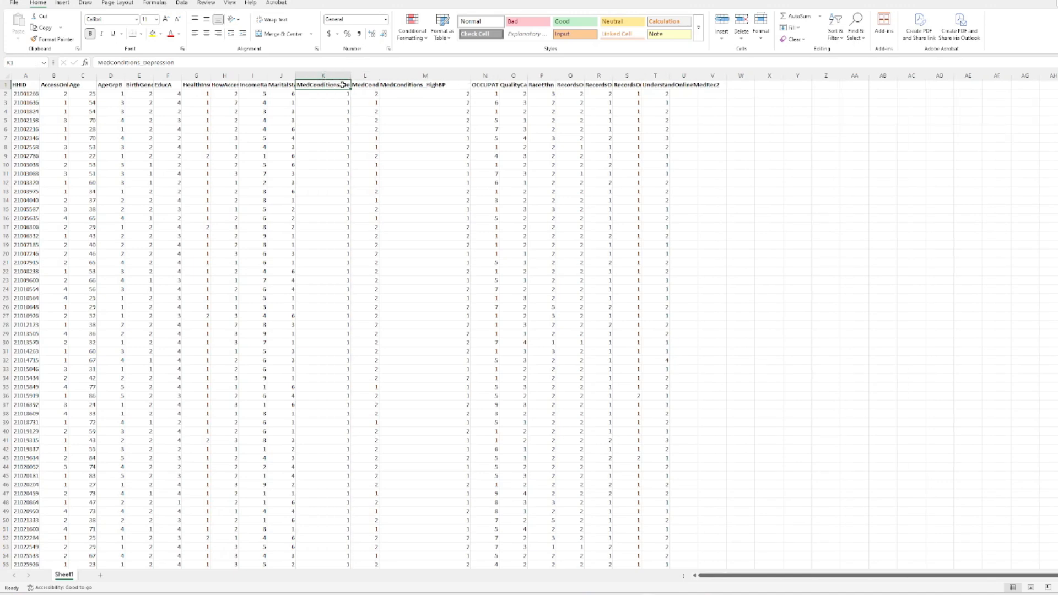
Save the new workbook as "Data analysis depression" in the SNHU folder on this PC
mouse_move(674, 586)
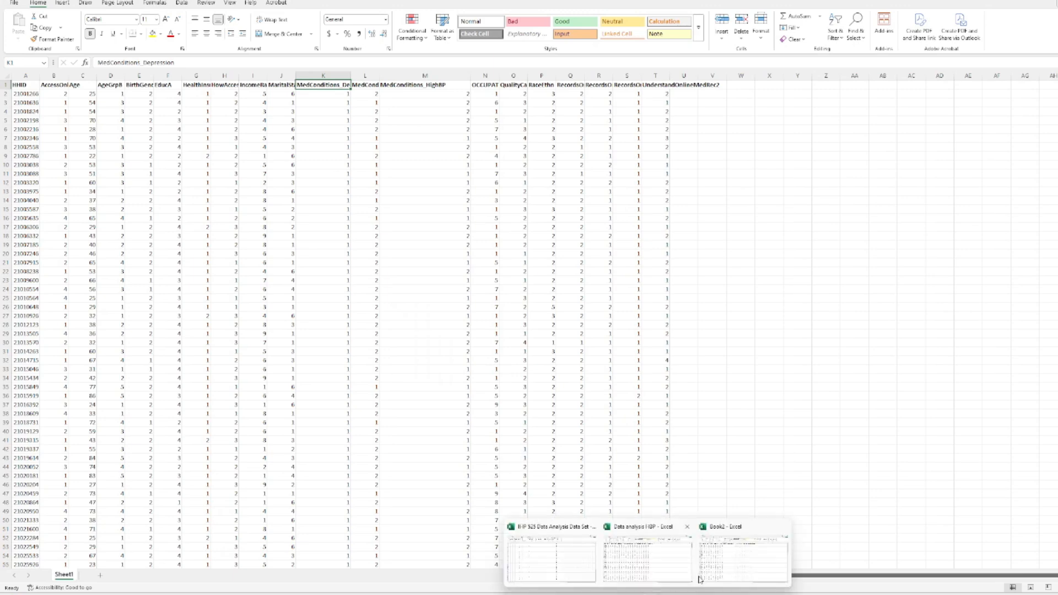
click(16, 3)
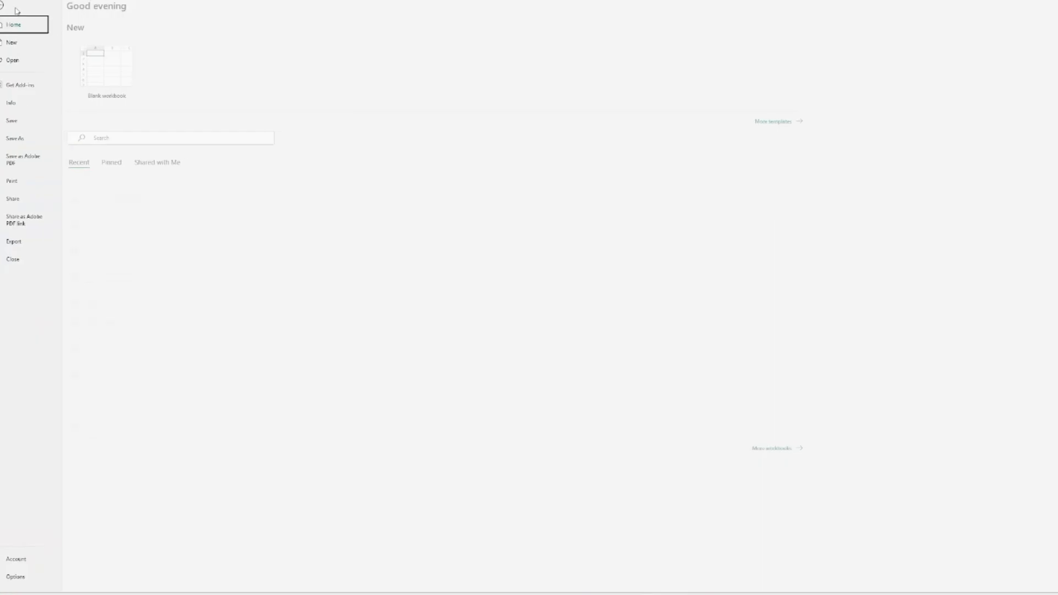
click(32, 139)
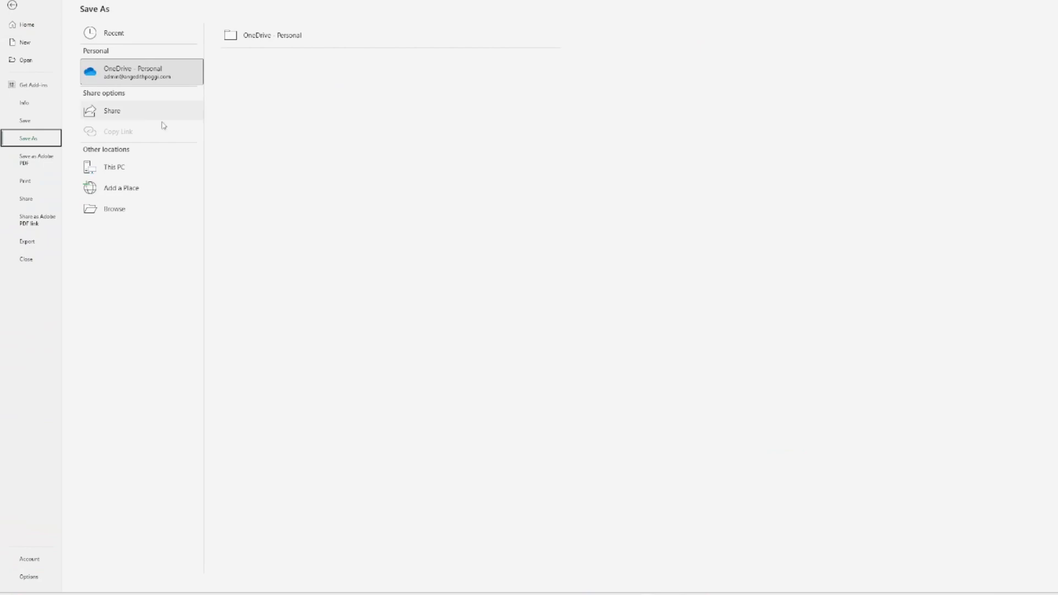
click(126, 167)
click(312, 79)
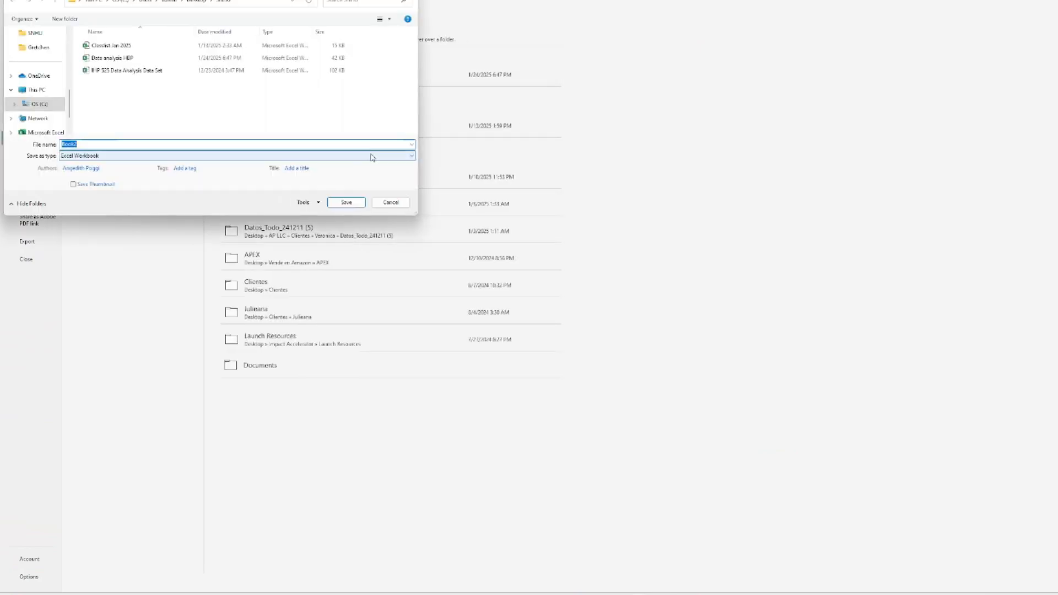
text(data)
key(Down)
key(BackSpace)
key(BackSpace)
key(BackSpace)
text(ditions_Depression)
key(Return)
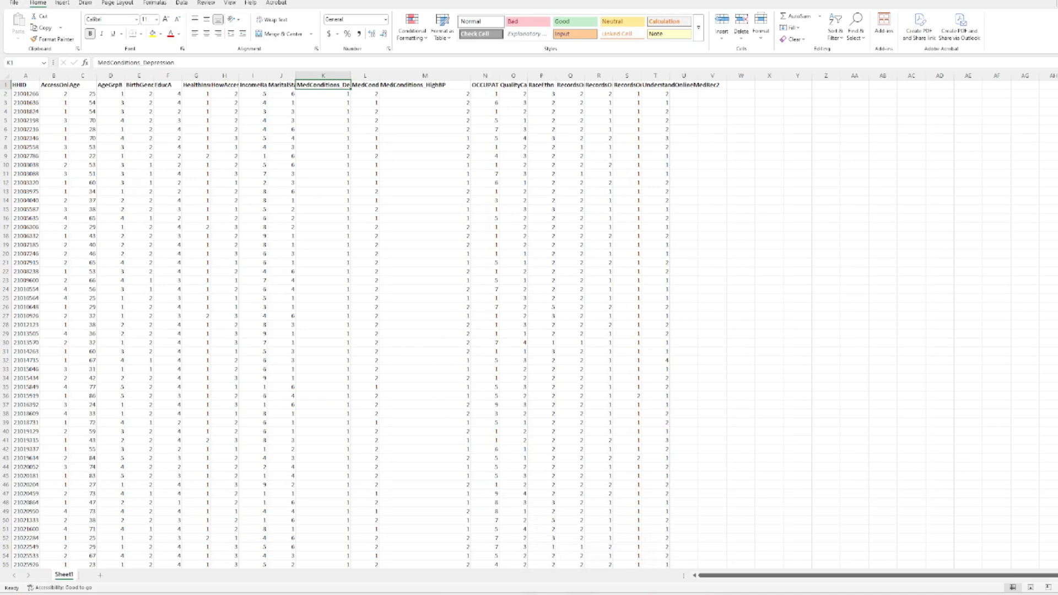
Switch to the web browser, search for statcrunch, and open StatCrunch with an empty data table
key(alt+Tab)
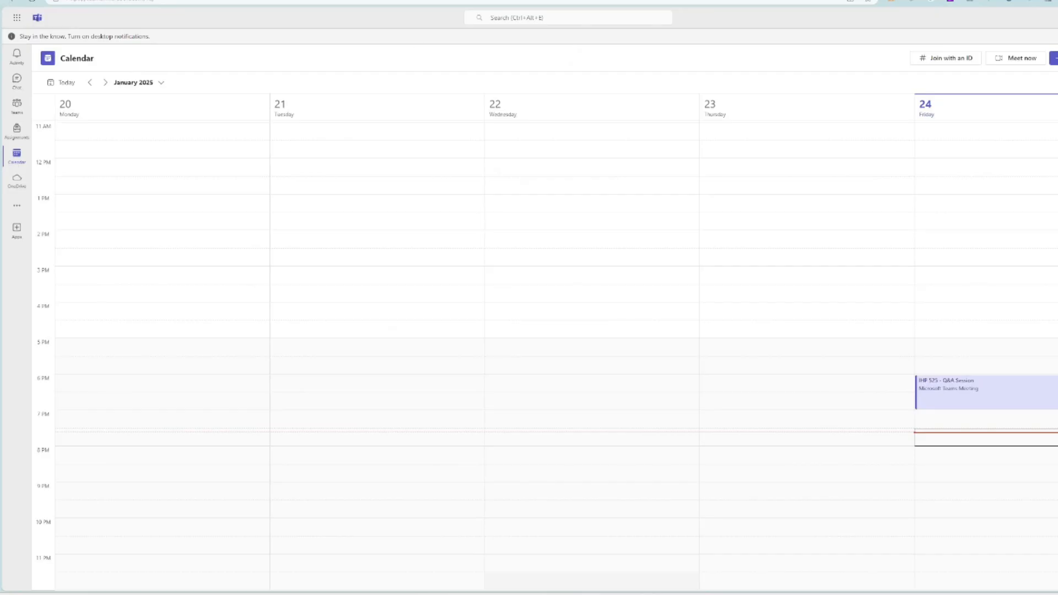
key(alt+Tab)
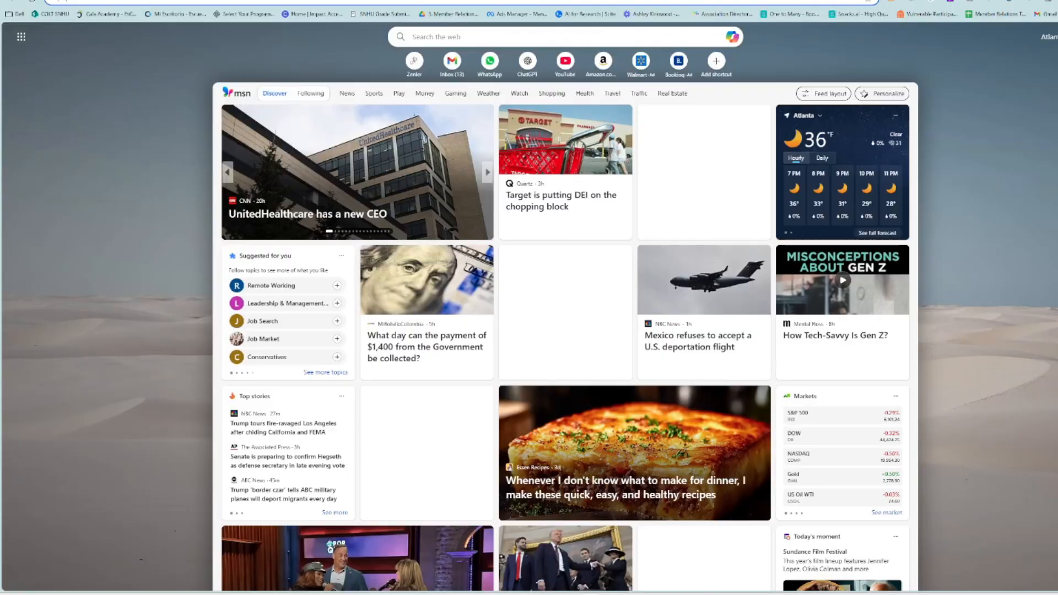
text(sta)
key(Return)
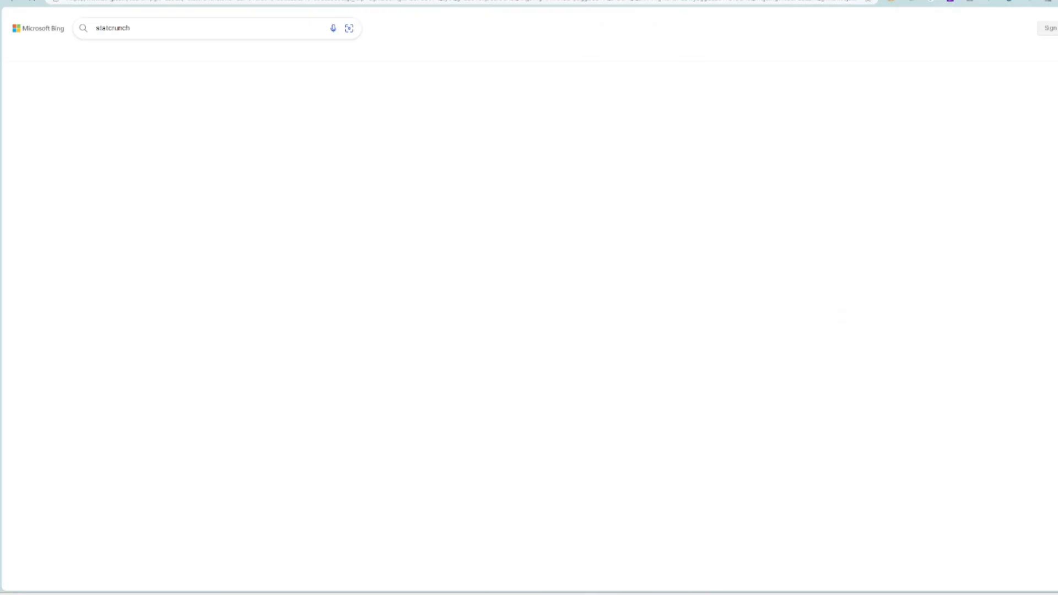
click(126, 141)
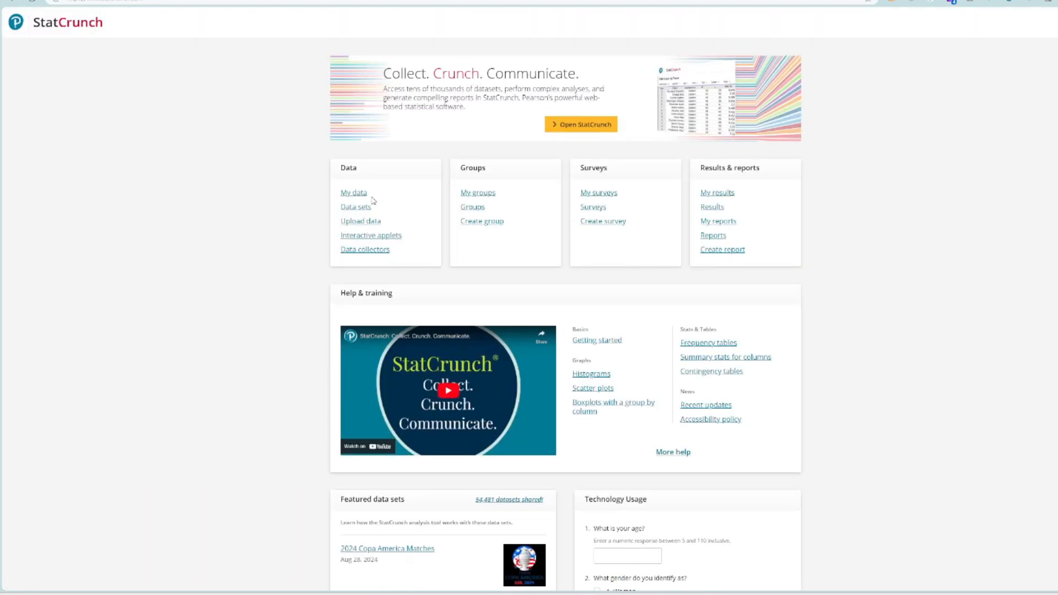
click(566, 132)
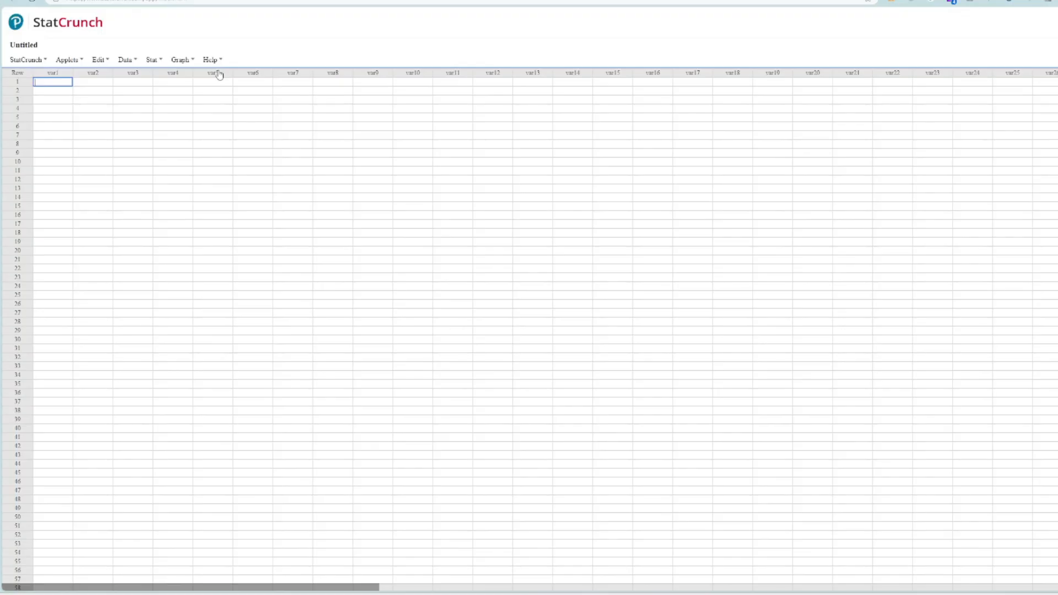
Open StatCrunch's upload form for loading a file from the computer, and close the Data analysis depression workbook in Excel
click(126, 62)
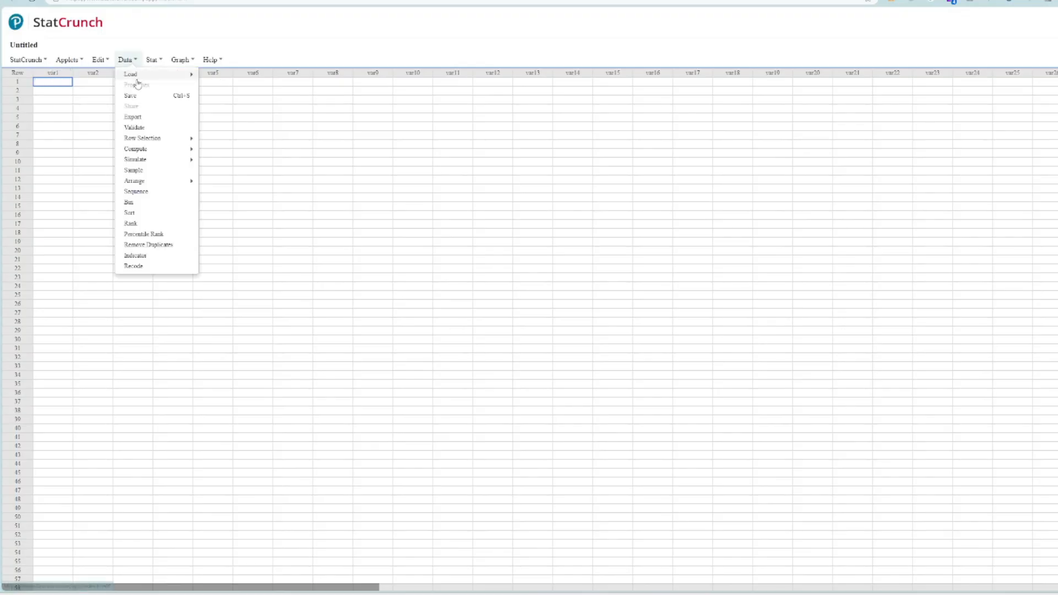
mouse_move(134, 78)
mouse_move(208, 80)
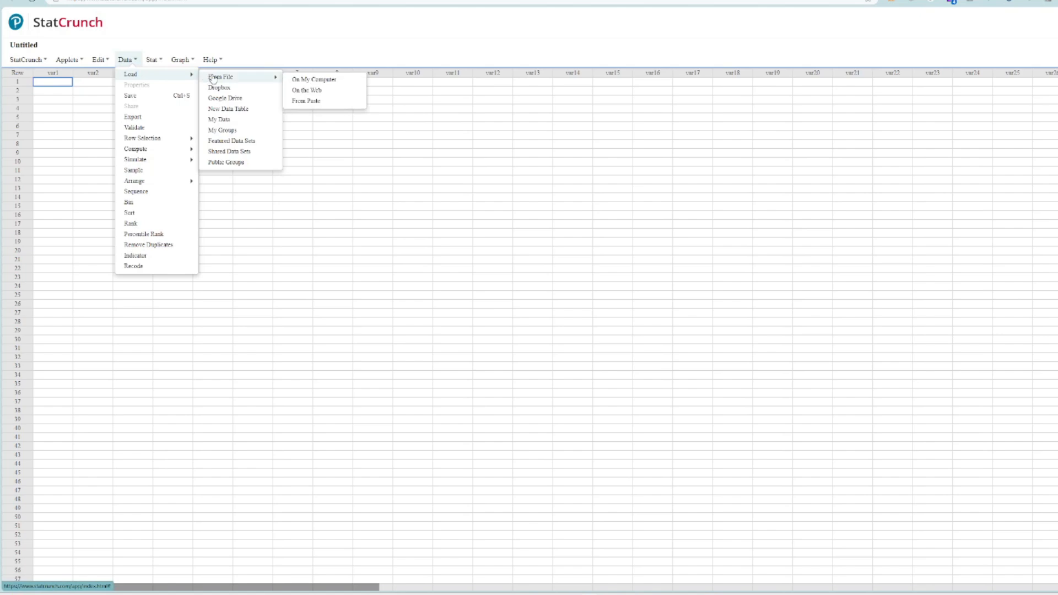
click(300, 81)
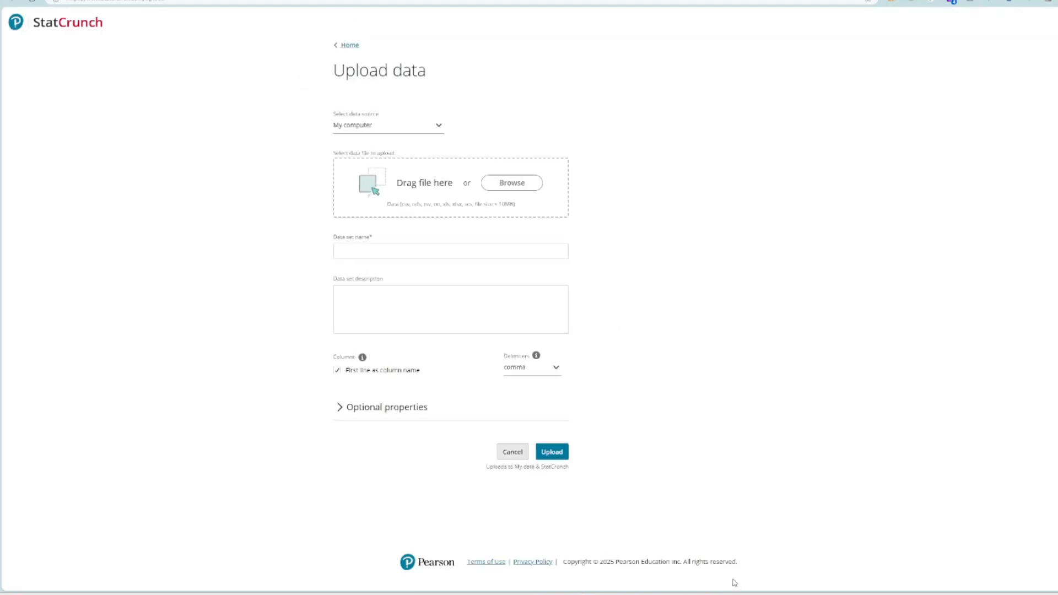
mouse_move(628, 594)
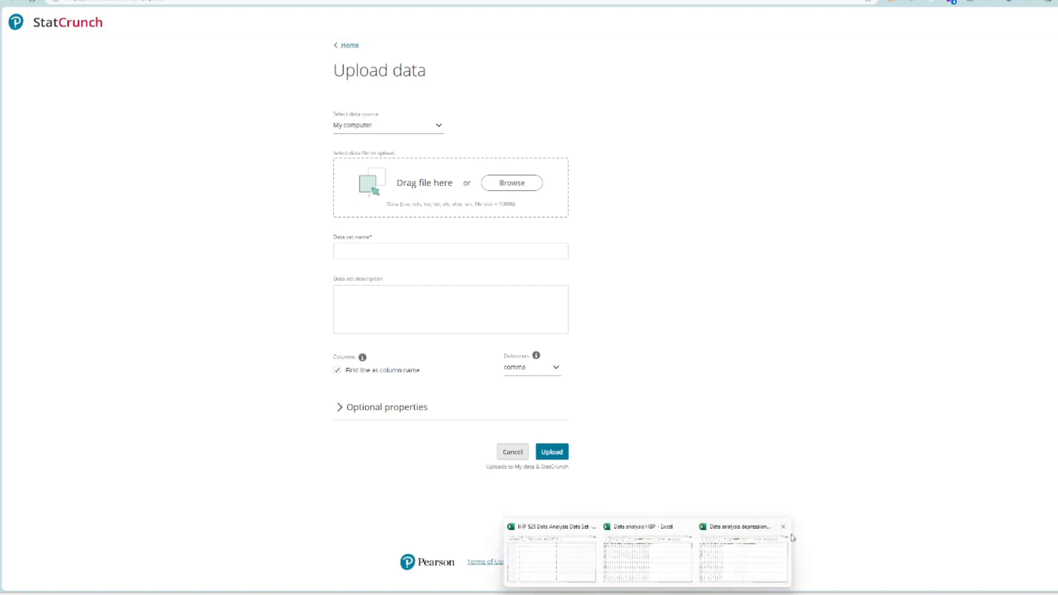
click(785, 527)
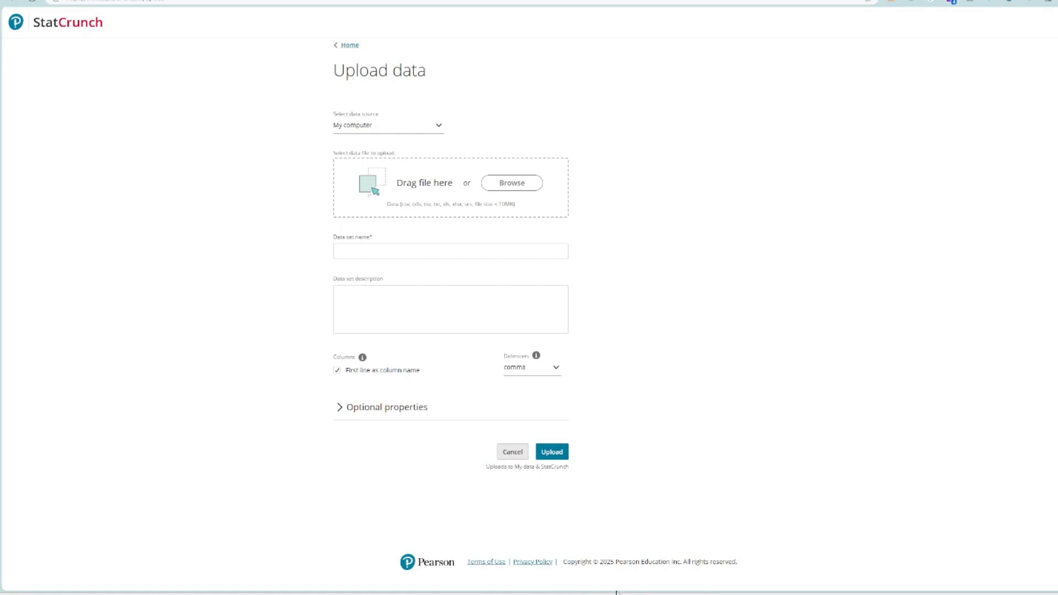
Upload the Data analysis depression file from the SNHU folder, keeping the first line as column names
click(621, 594)
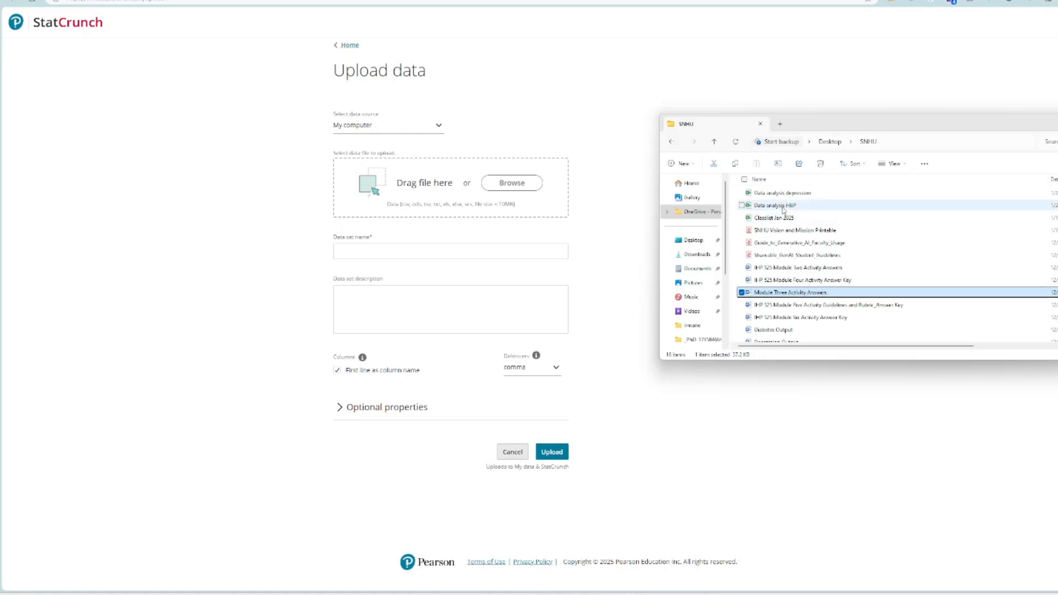
drag(783, 196, 473, 191)
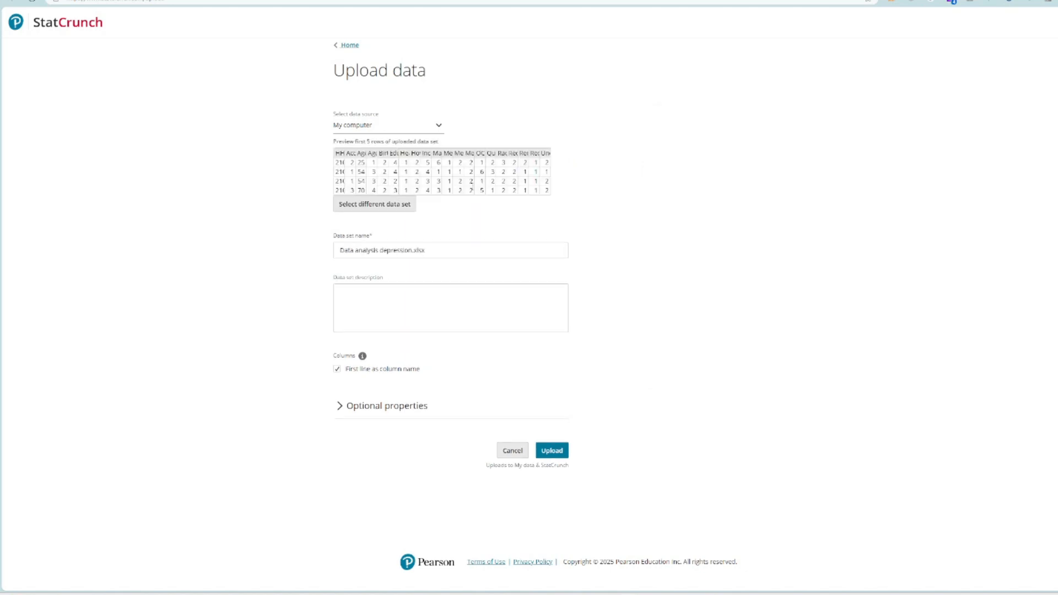
click(549, 450)
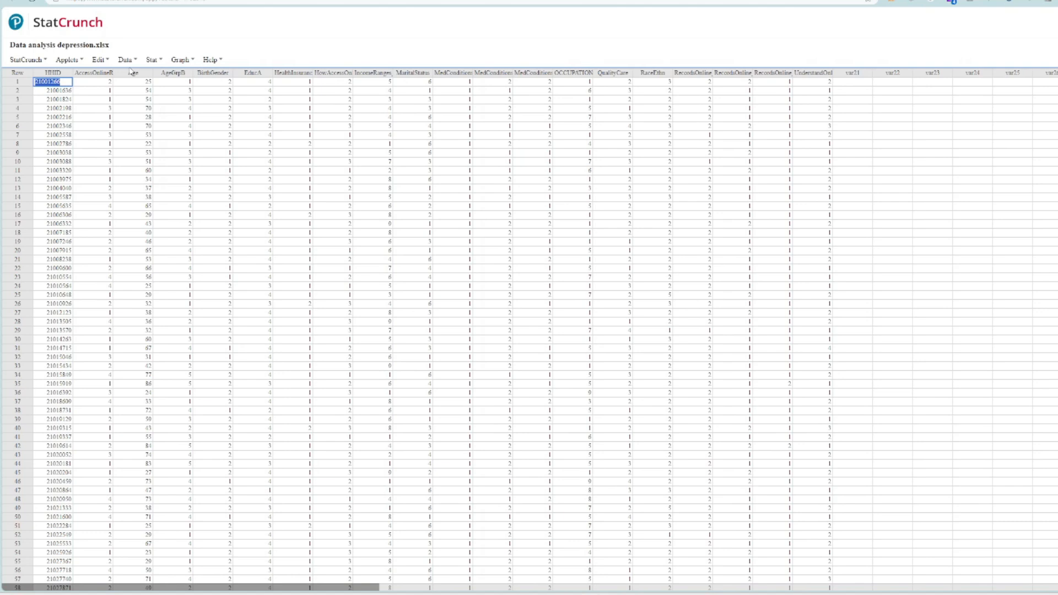
Compute summary statistics for the Age column with the default set of statistics
click(128, 61)
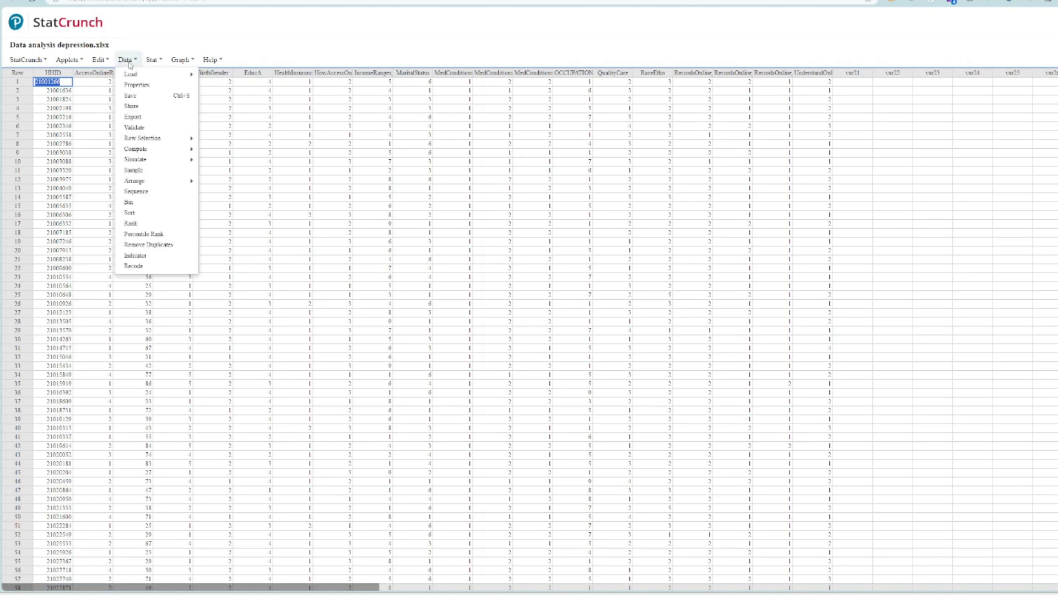
click(153, 61)
mouse_move(173, 86)
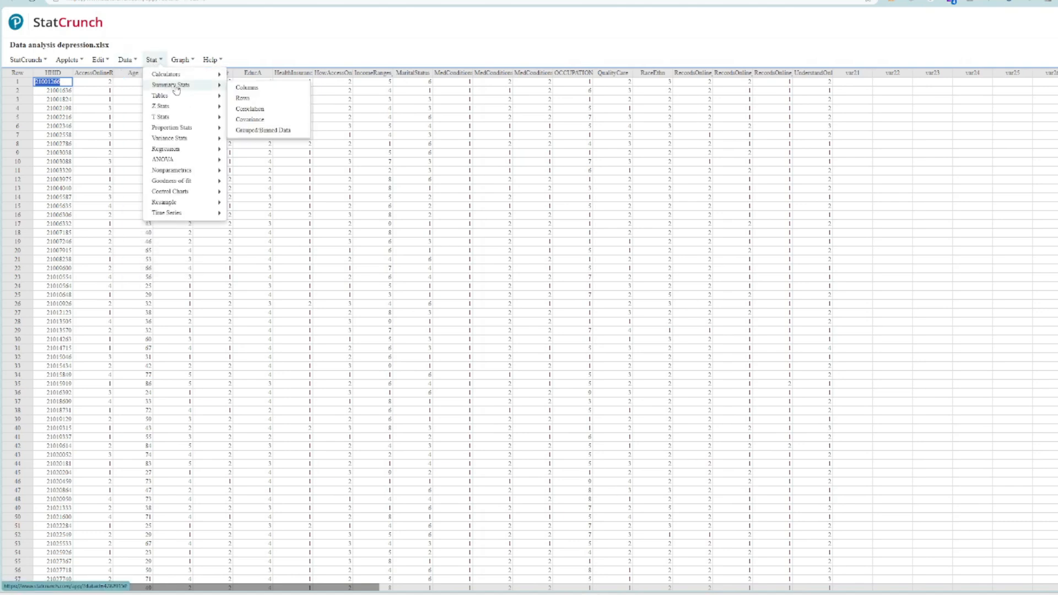
click(249, 88)
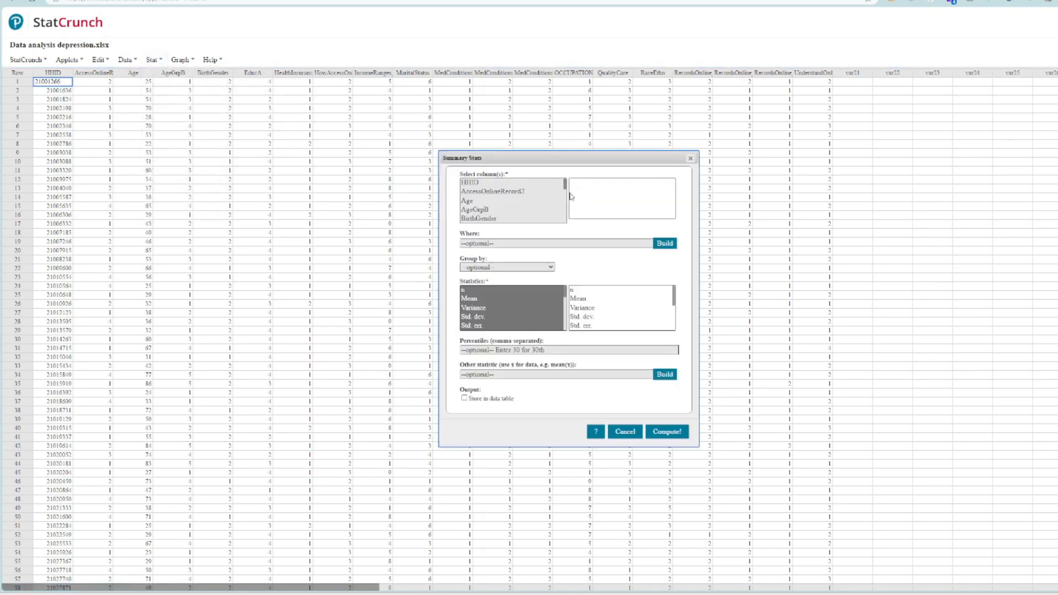
click(474, 202)
click(672, 438)
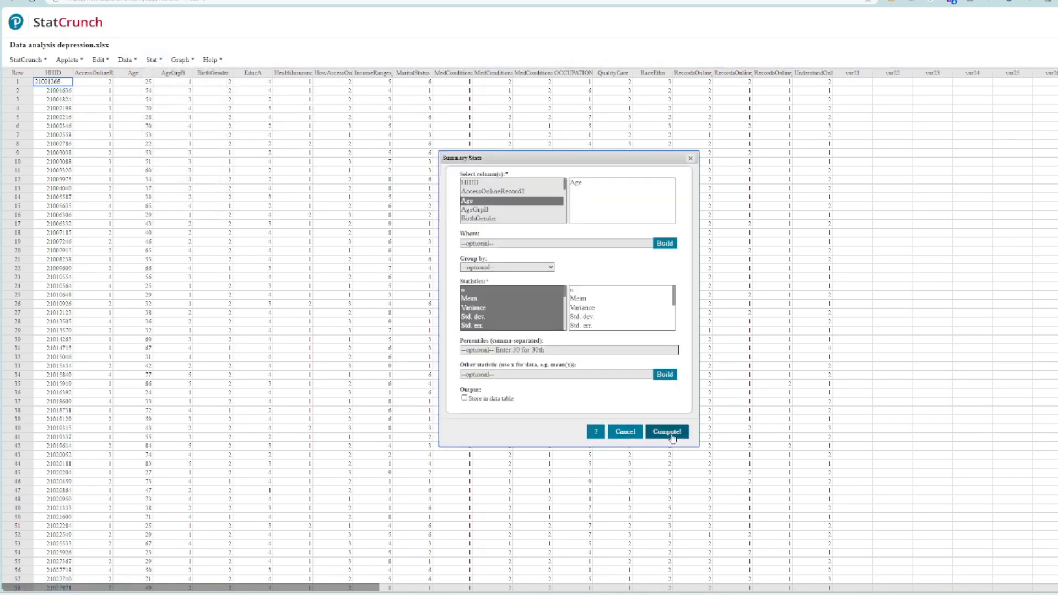
Compute frequency tables with frequency and relative frequency for all columns from AccessOnlineRecord2 through UnderstandOnlineMedRec2, excluding Age
click(181, 61)
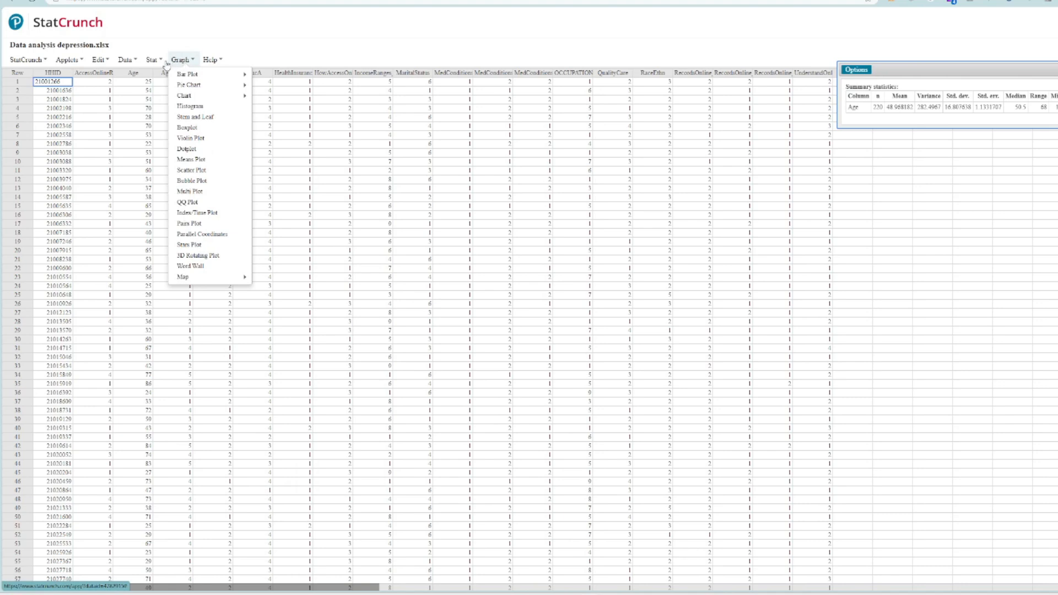
click(154, 62)
mouse_move(160, 98)
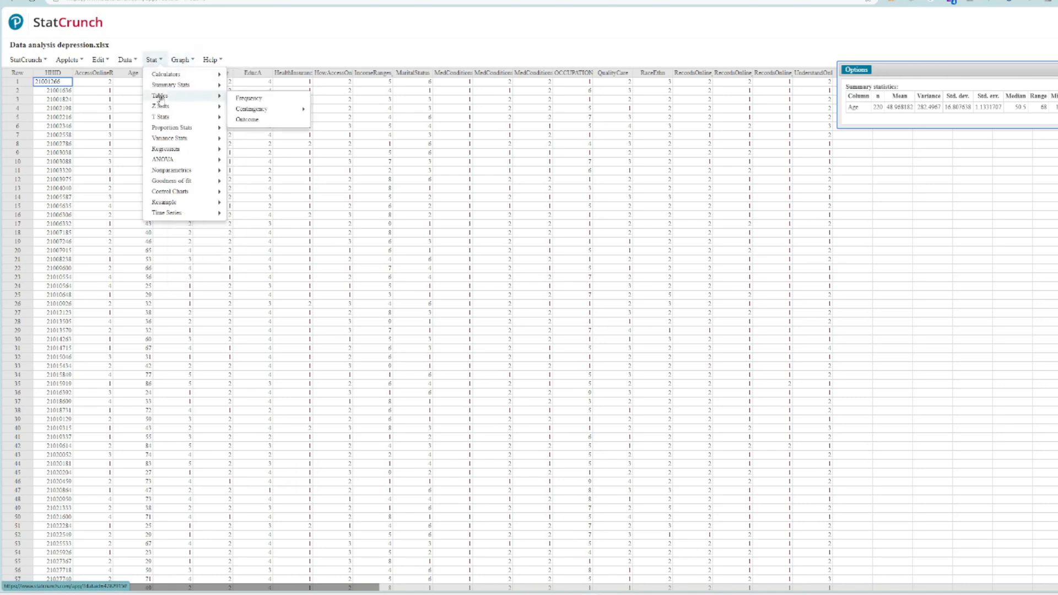
click(243, 99)
click(493, 173)
scroll(497, 177, down, 3)
scroll(496, 177, down, 3)
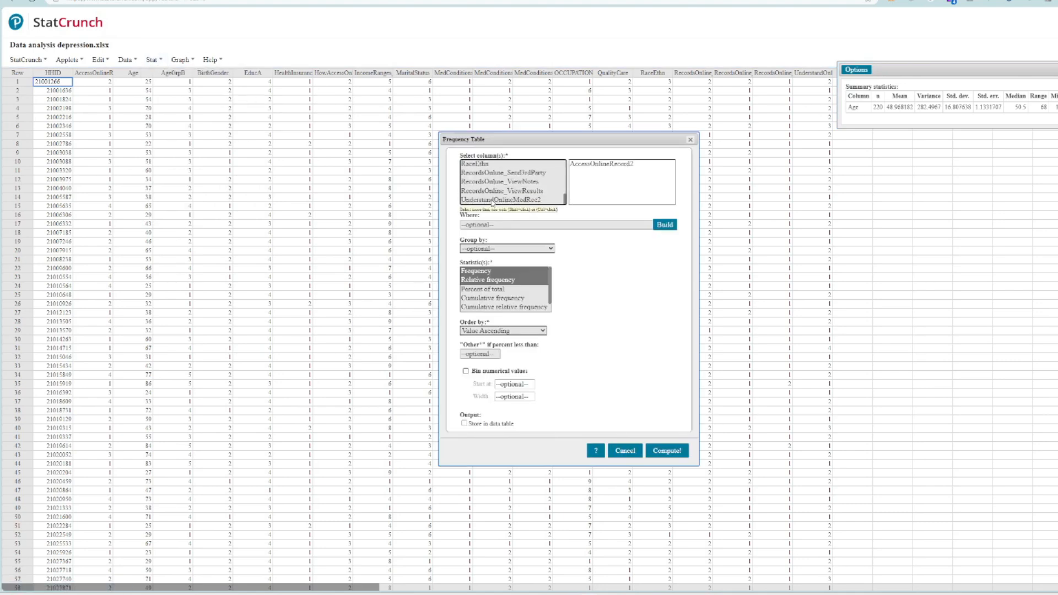
shift+click(492, 201)
scroll(491, 196, up, 10)
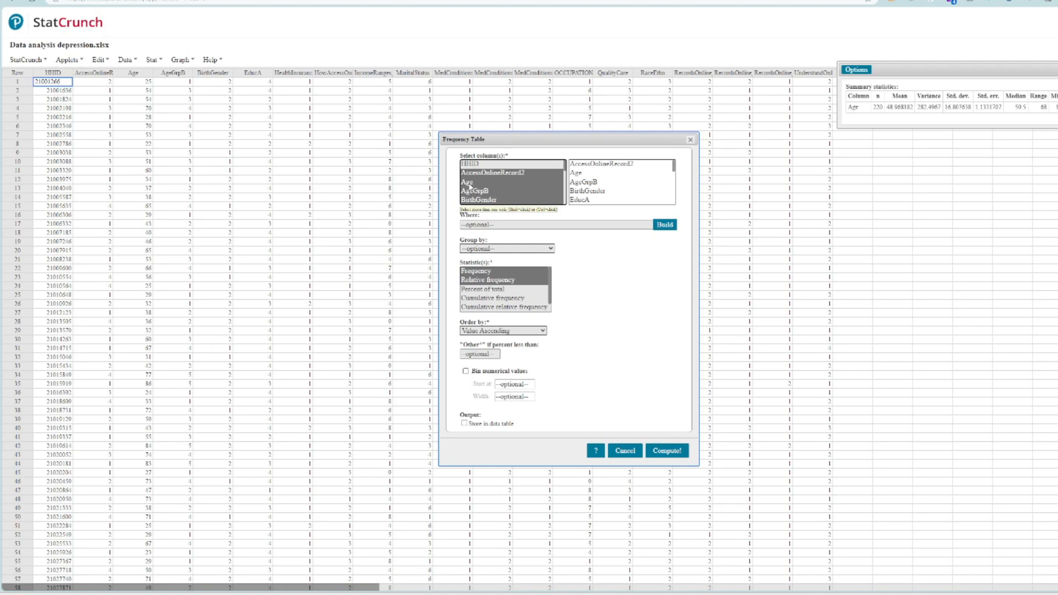
ctrl+click(470, 186)
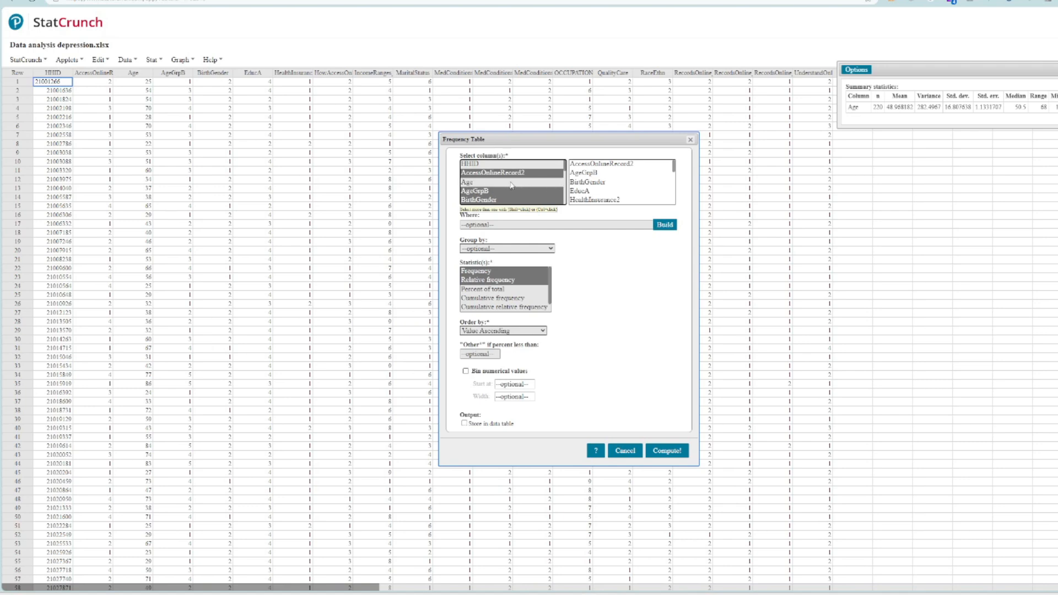
click(666, 451)
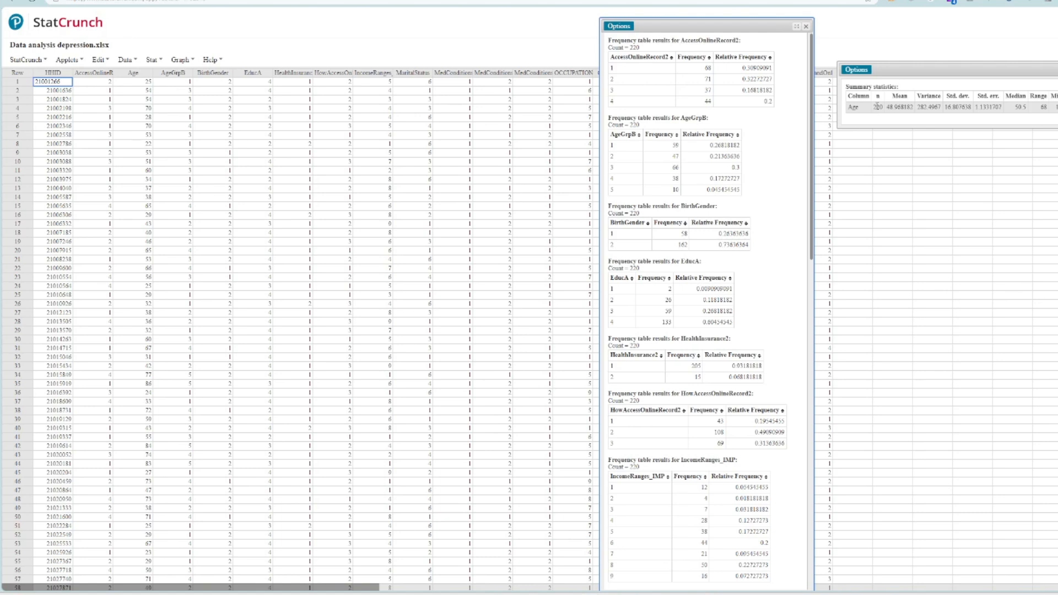
Review the frequency tables for each variable, and close the frequency and Age summary result windows
scroll(721, 275, down, 5)
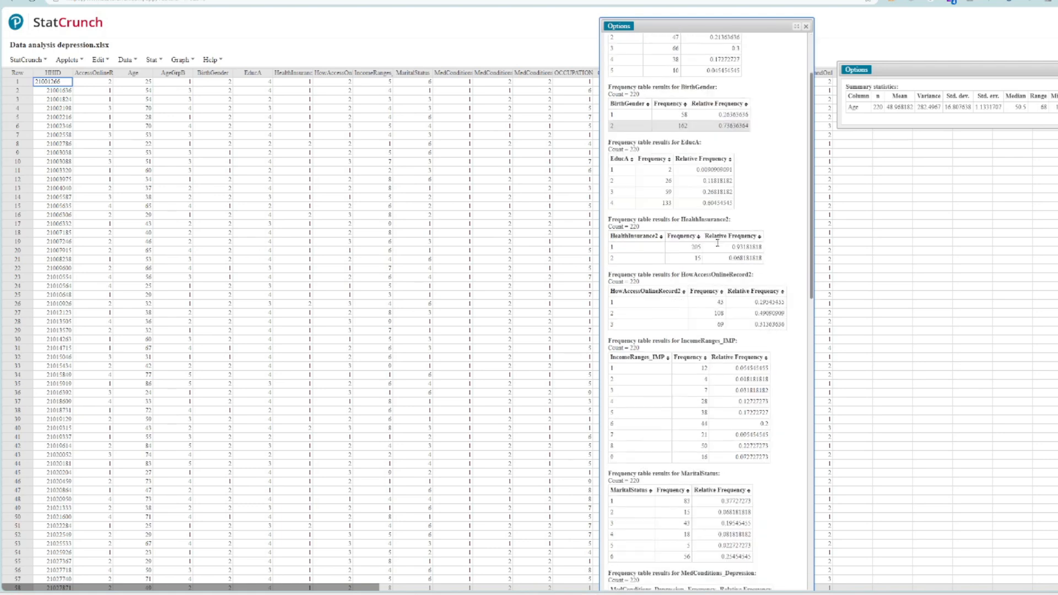
scroll(721, 275, down, 4)
scroll(714, 314, up, 8)
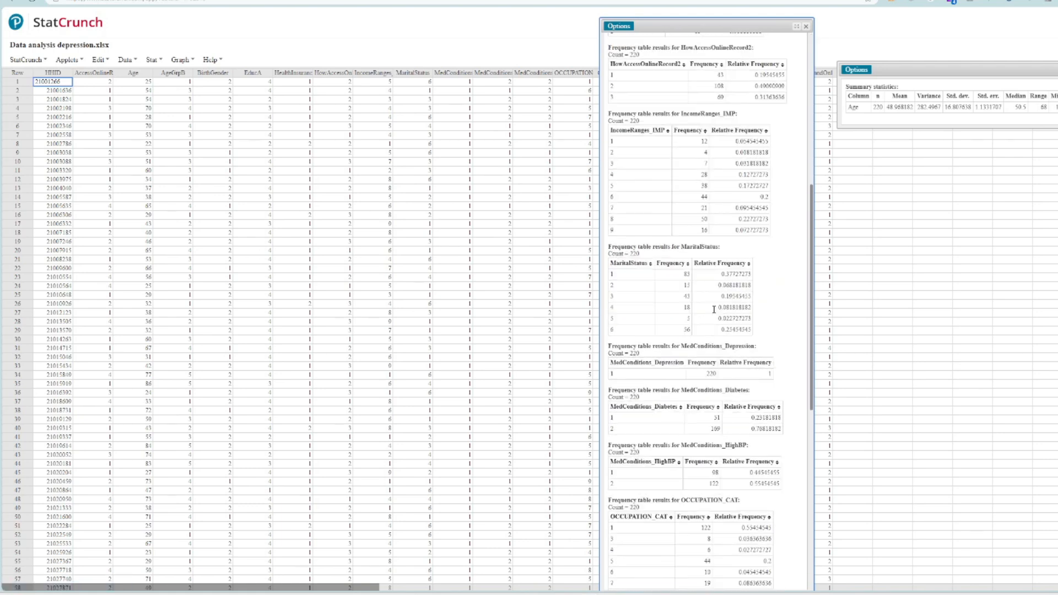
scroll(714, 314, up, 1)
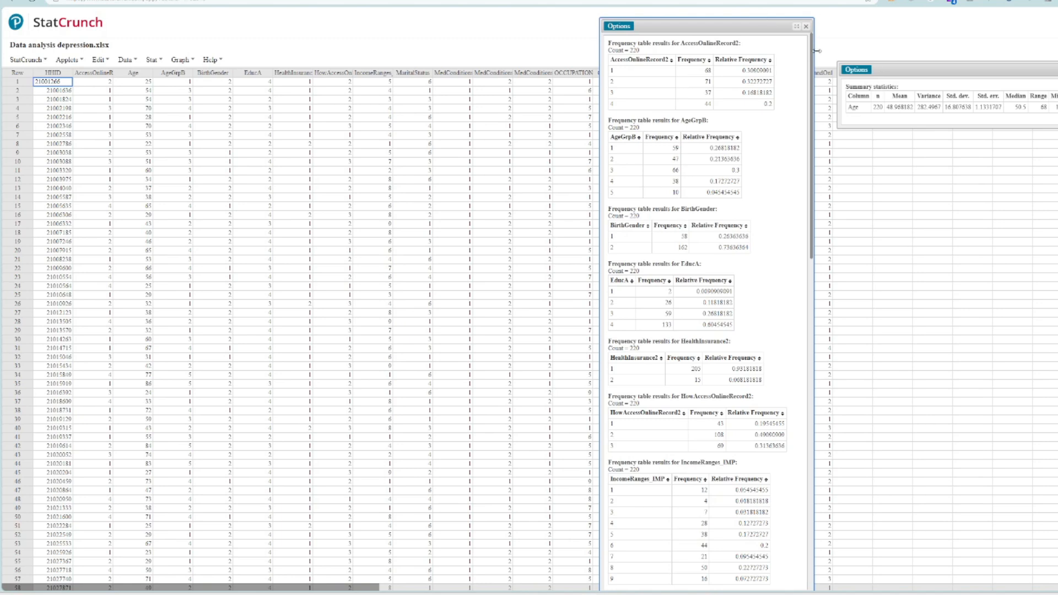
click(806, 26)
click(1056, 70)
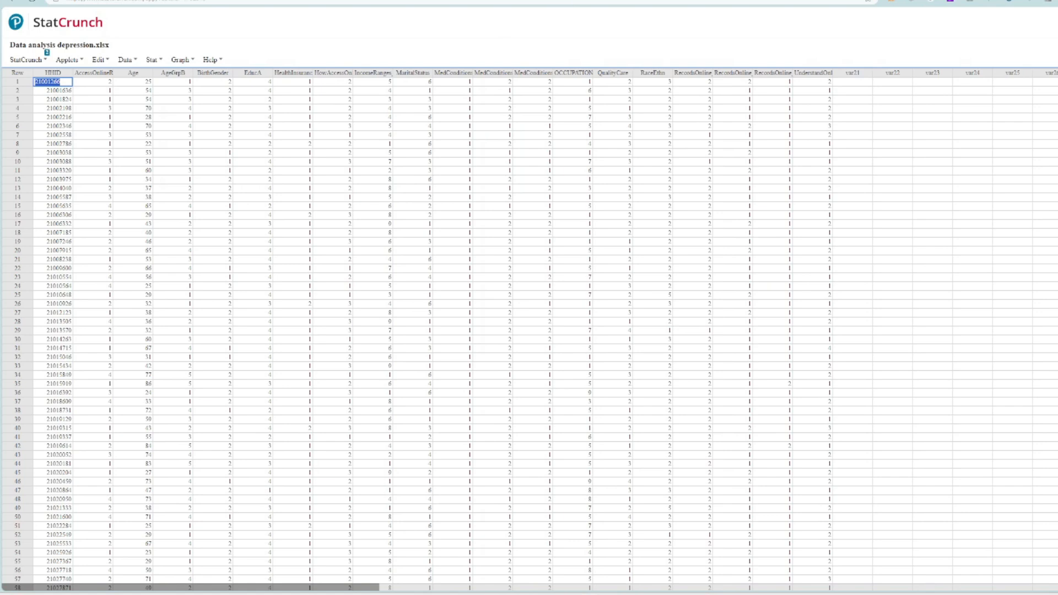
Open IHP 525 Data Analysis Data Set.xlsx from the saved data sets and view its last records
key(ctrl+shift+Tab)
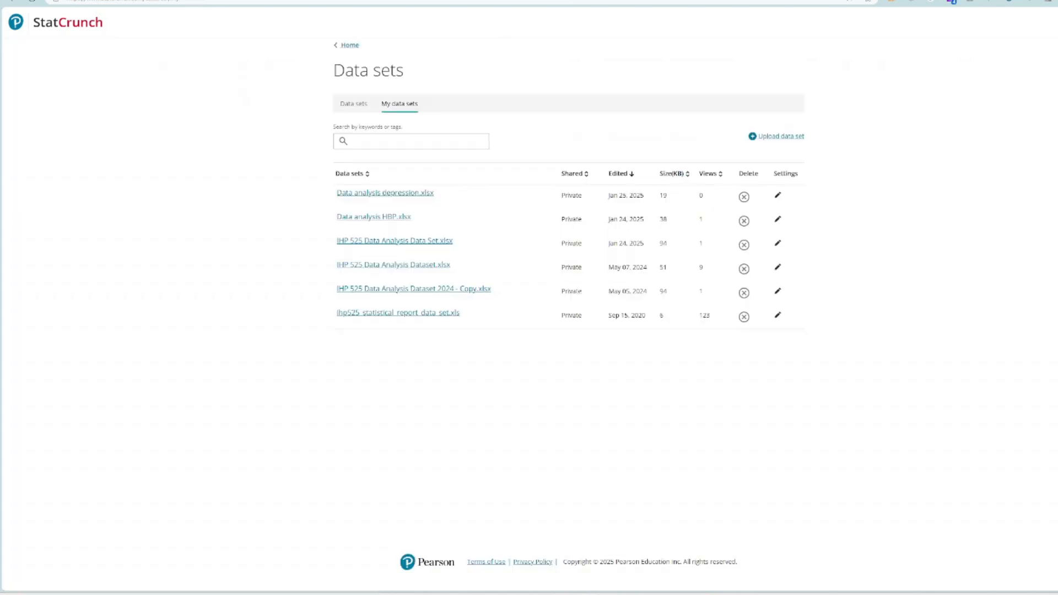
click(380, 244)
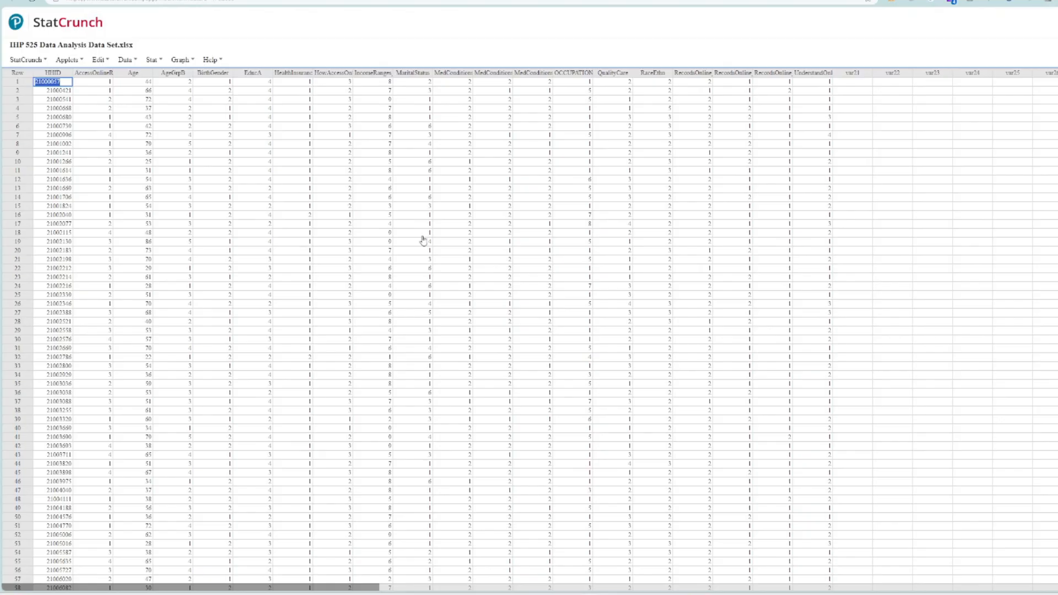
scroll(529, 331, down, 20)
scroll(147, 479, down, 2)
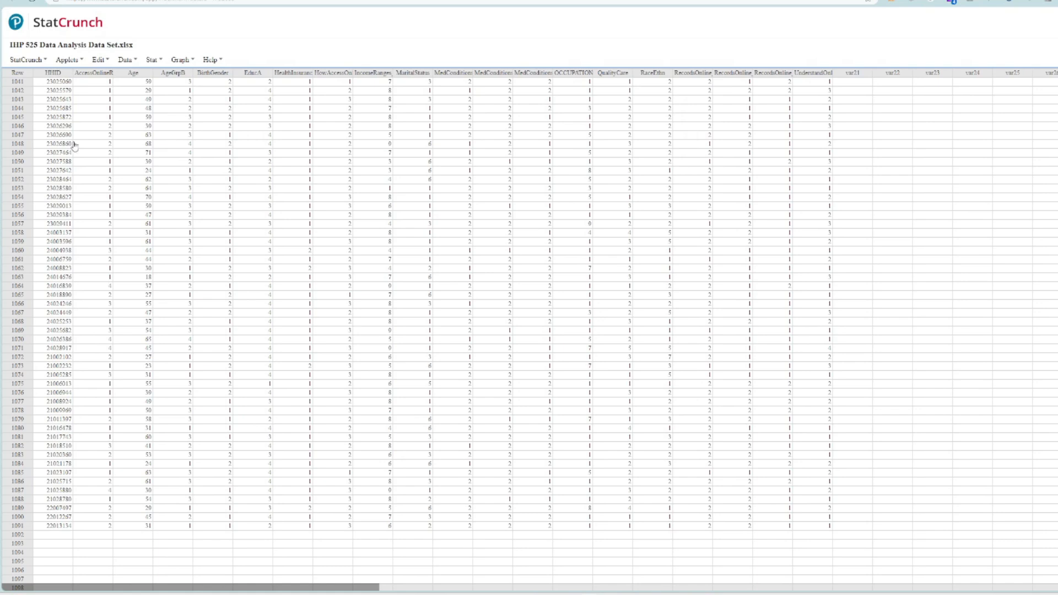
Set up a frequency table on the full data set for columns AccessOnlineRecord2 through UnderstandOnlineMedRec2, excluding Age
click(156, 59)
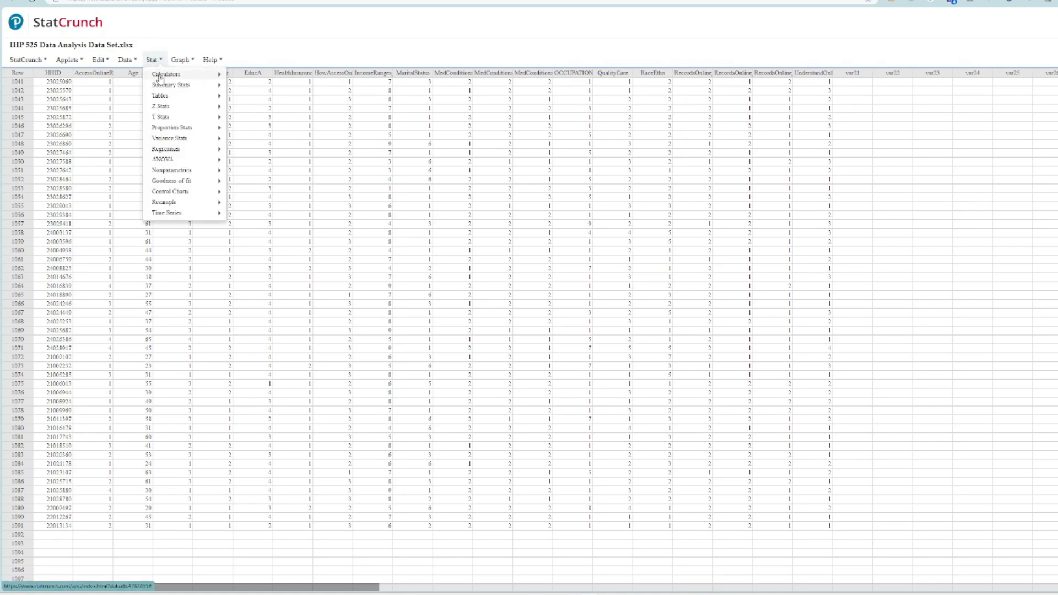
mouse_move(163, 97)
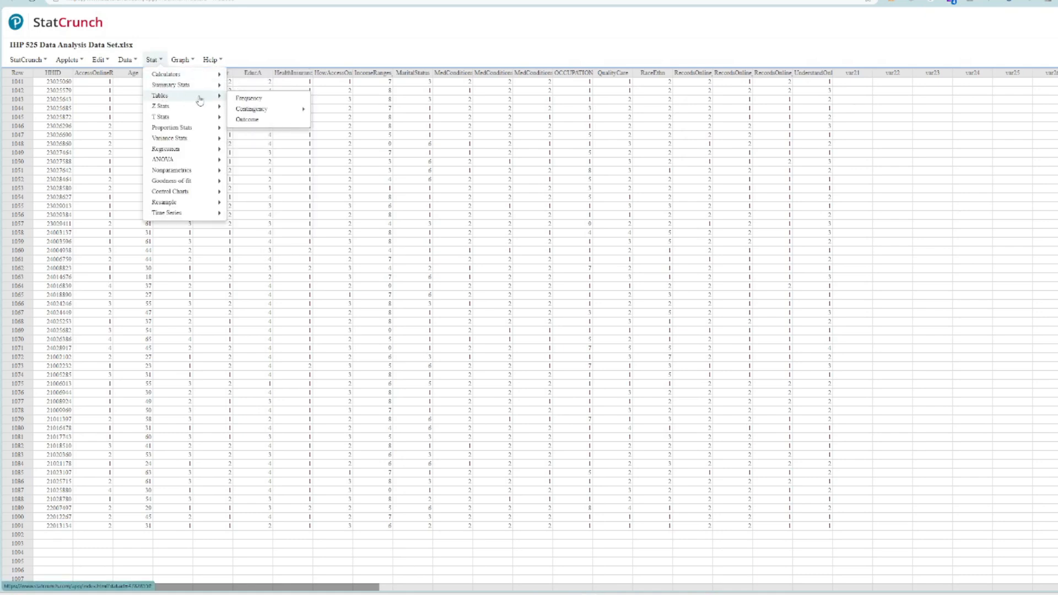
click(248, 98)
drag(500, 174, 520, 204)
scroll(519, 201, up, 3)
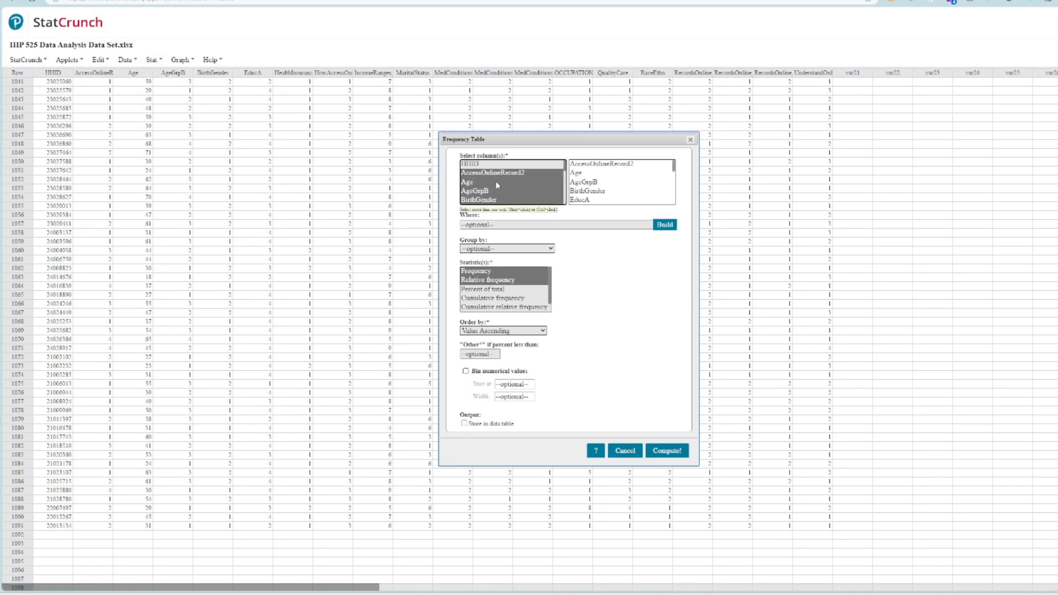
ctrl+click(468, 187)
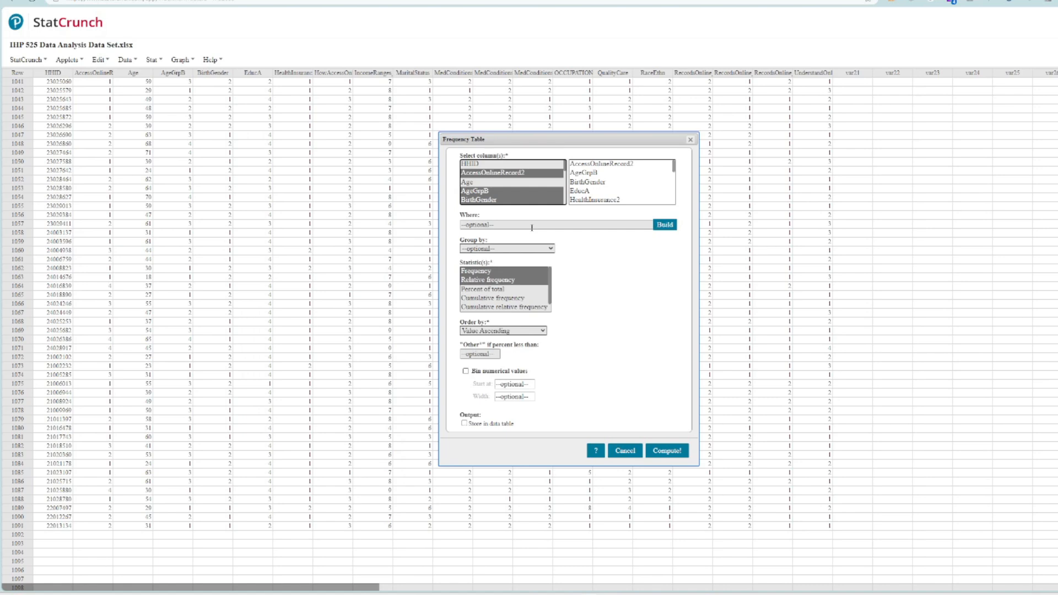
Build the Where expression MedConditions_Depression=1 to limit the frequency tables to the depression records
drag(455, 217, 485, 218)
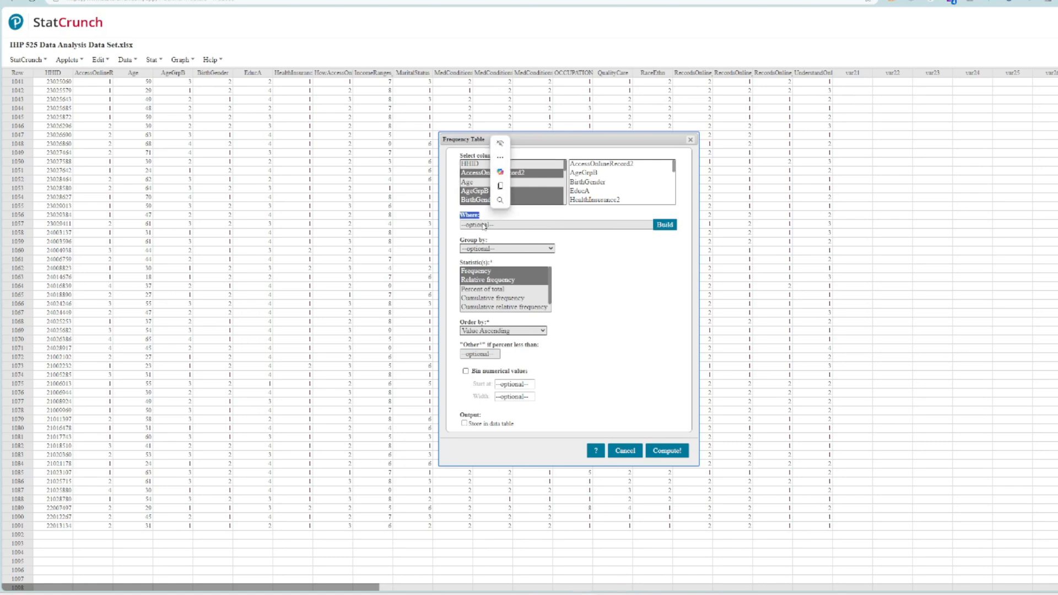
click(664, 225)
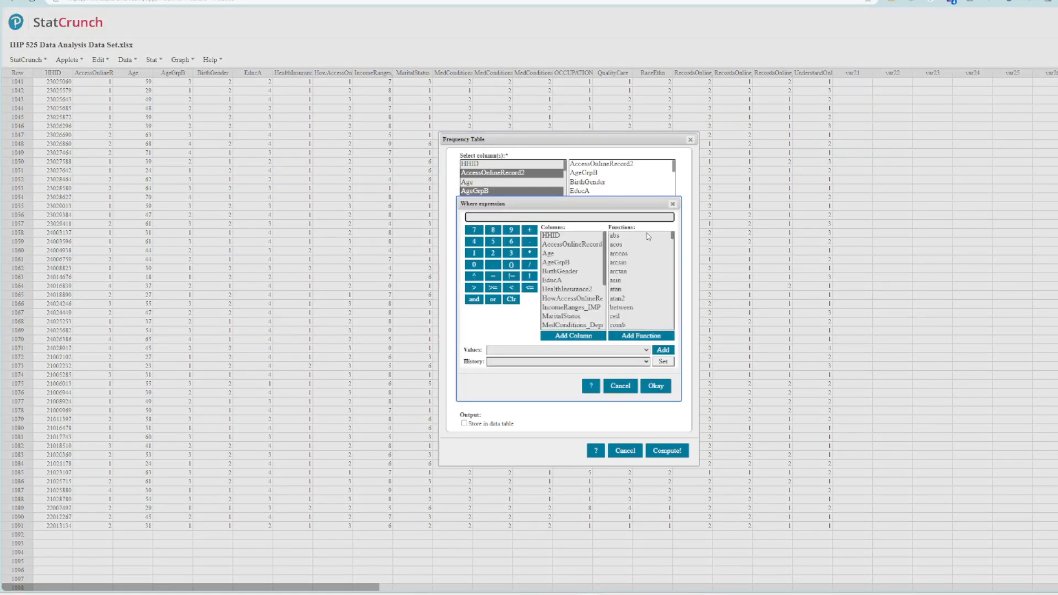
drag(604, 279, 609, 299)
double_click(584, 283)
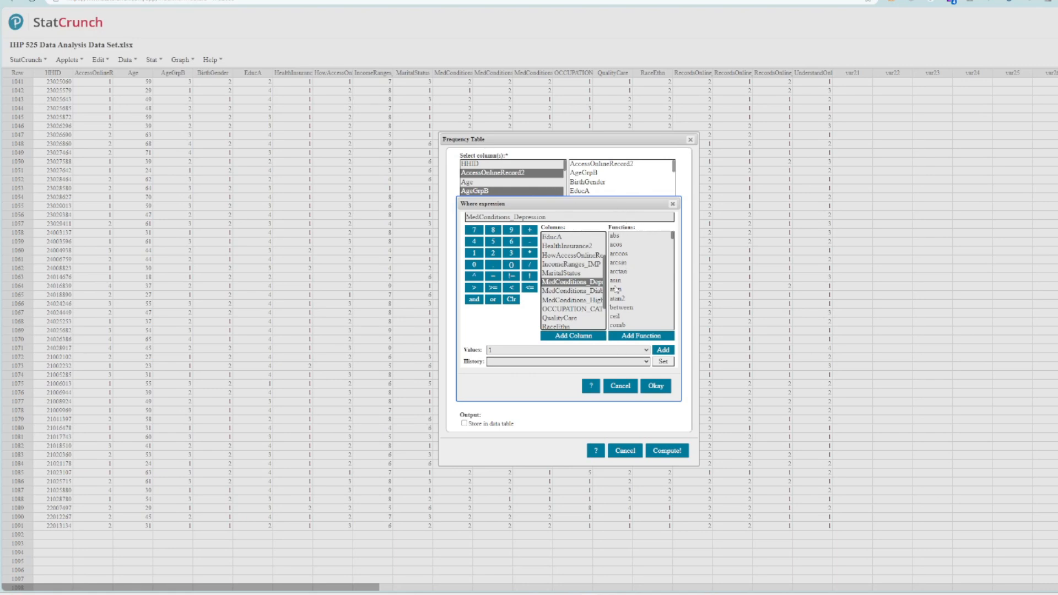
click(646, 352)
click(639, 363)
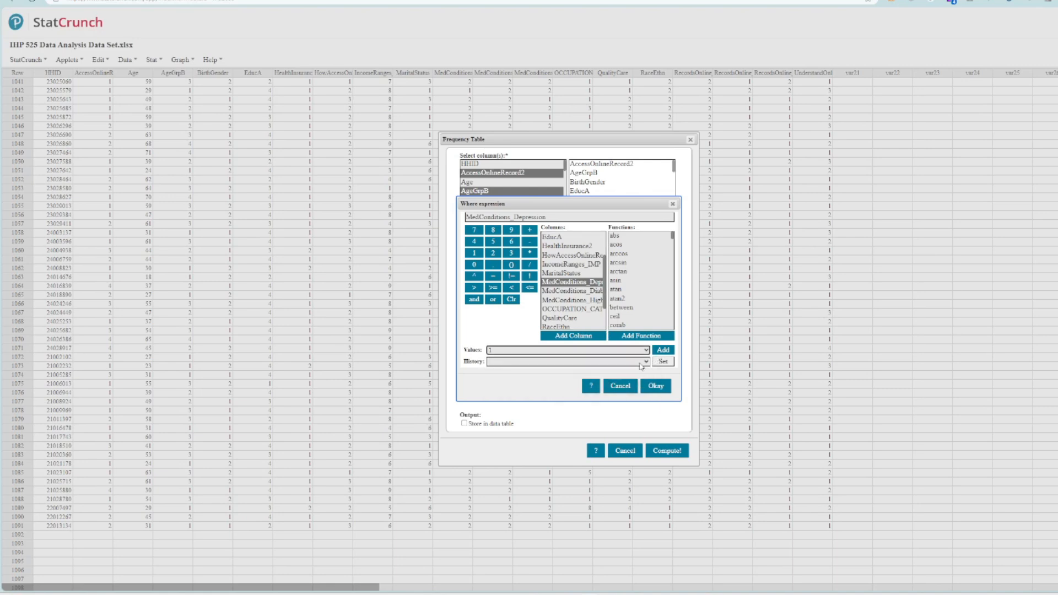
click(558, 217)
text(1)
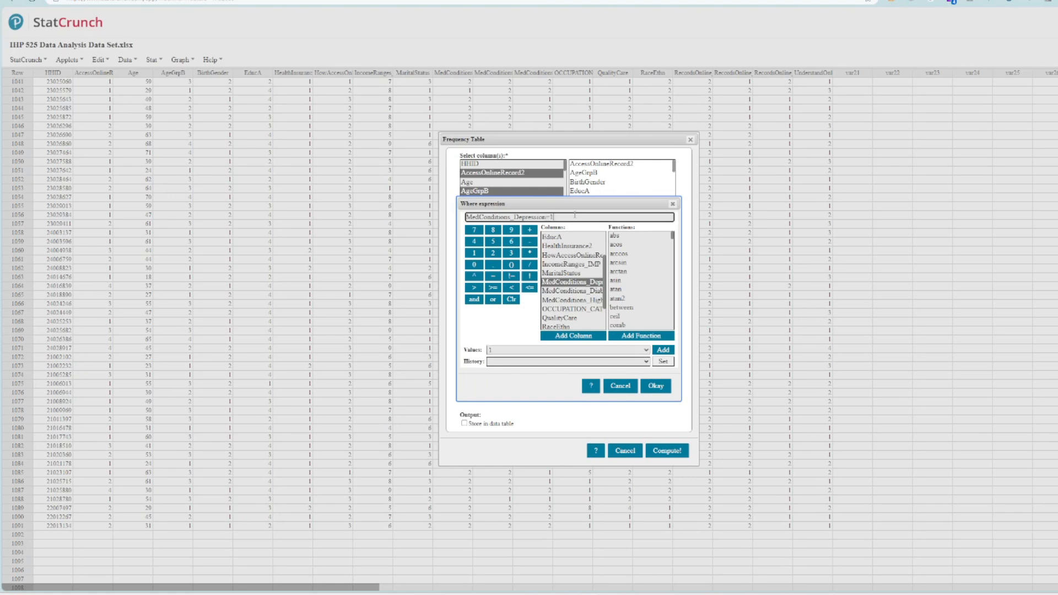
click(656, 386)
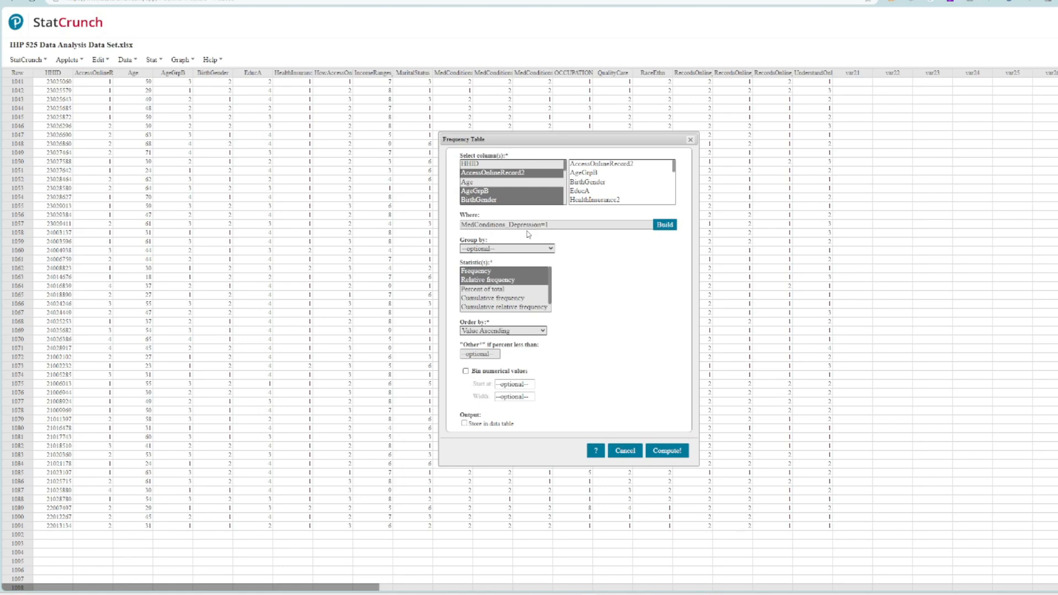
Compute the filtered frequency tables and review the results from AccessOnlineRecord2 to UnderstandOnlineMedRec2
click(673, 453)
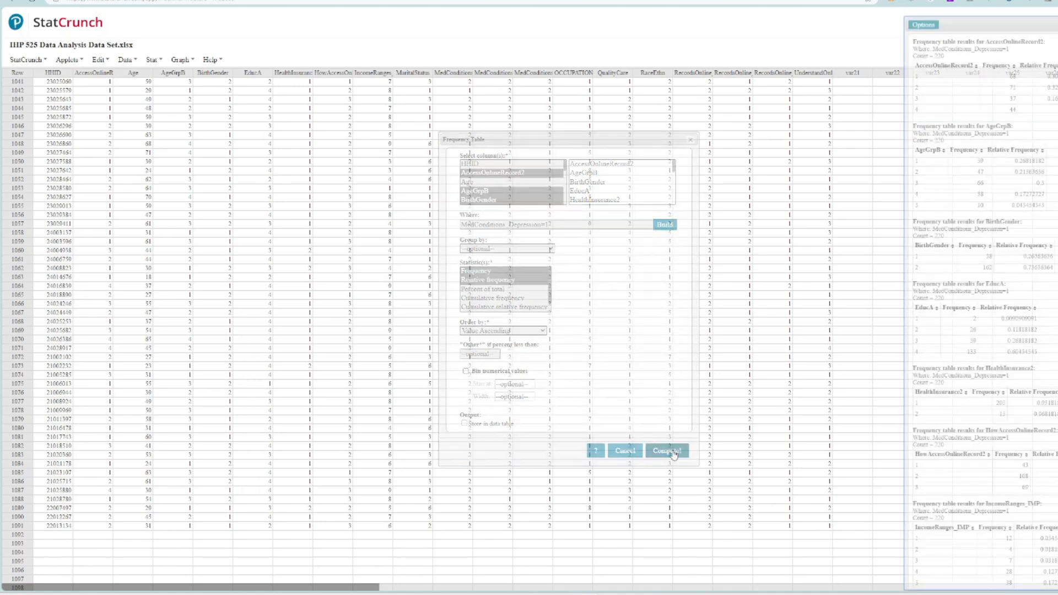
drag(985, 22, 611, 23)
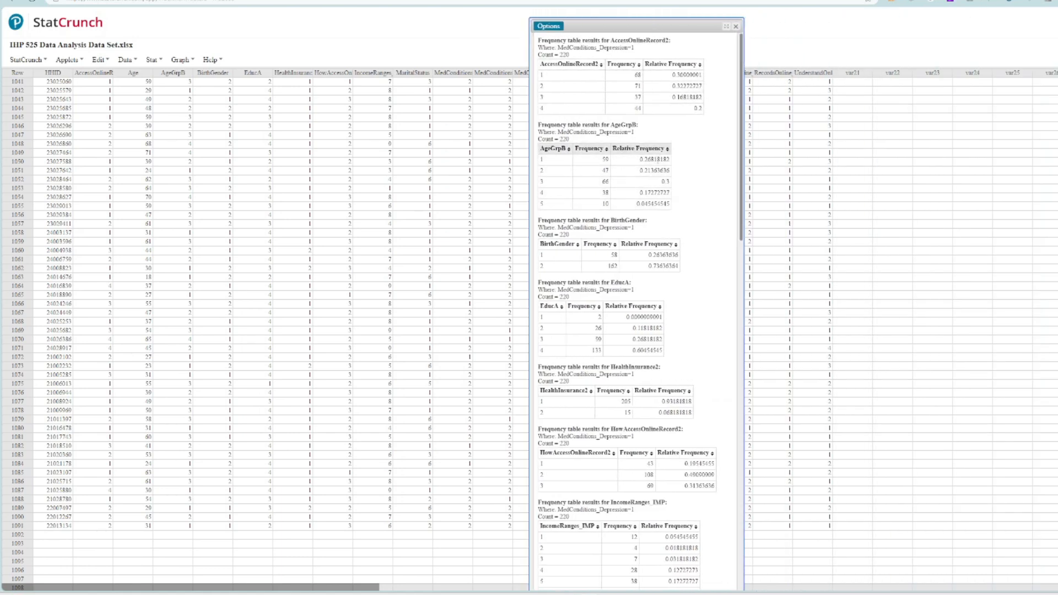
drag(742, 121, 745, 496)
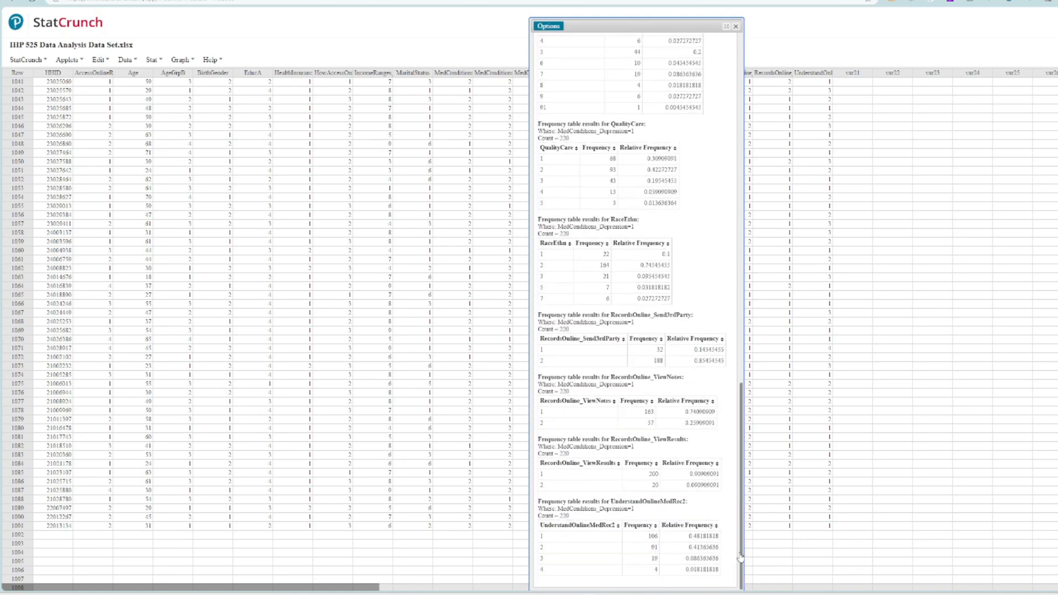